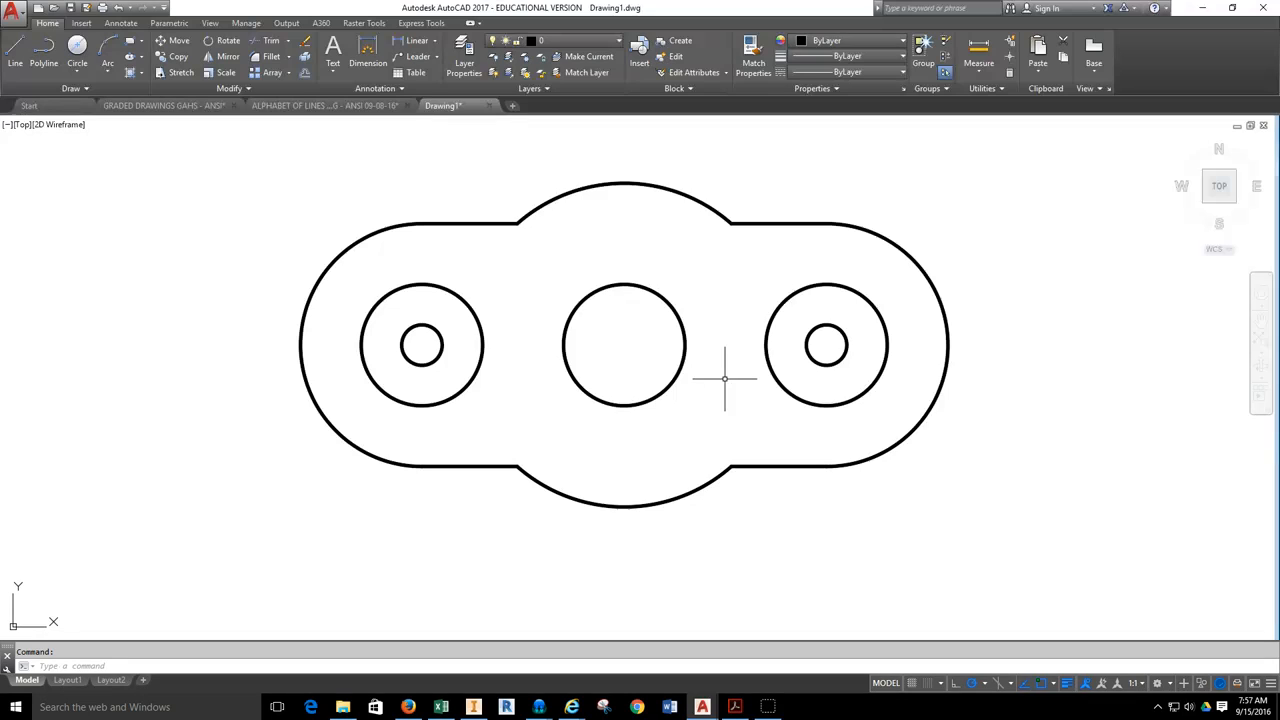
Make CENTER the current layer.
click(713, 261)
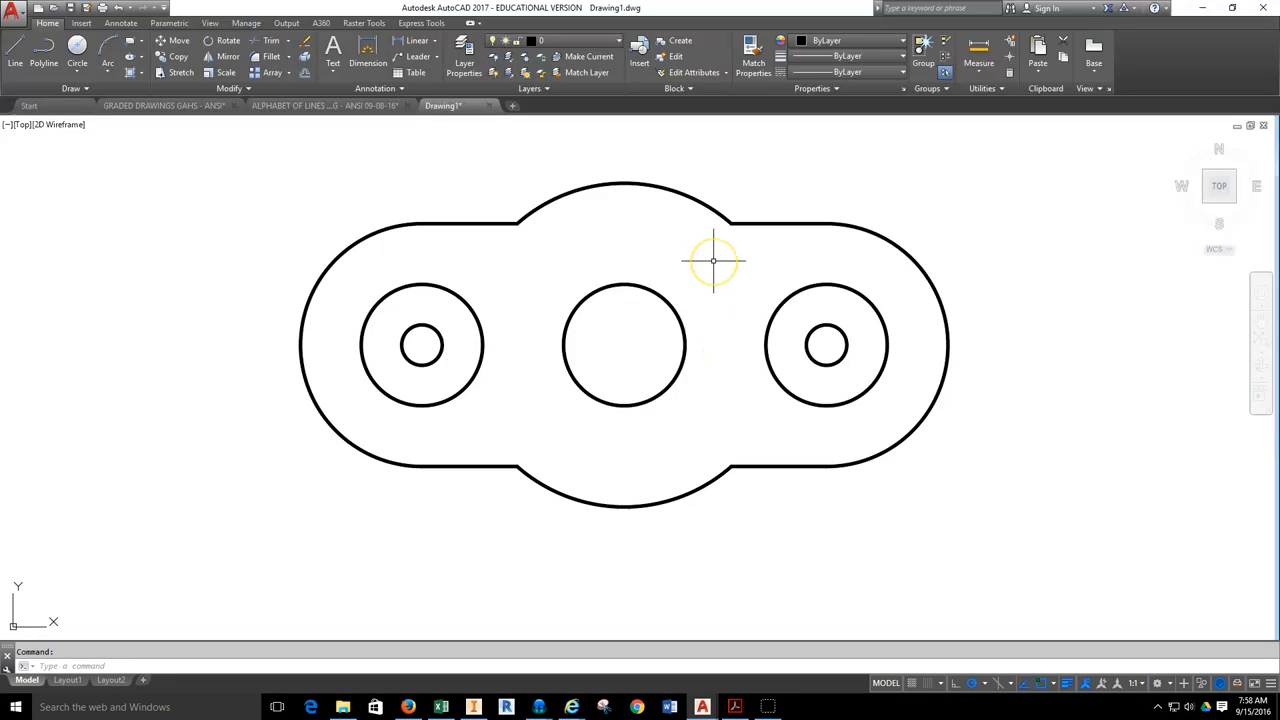
click(605, 41)
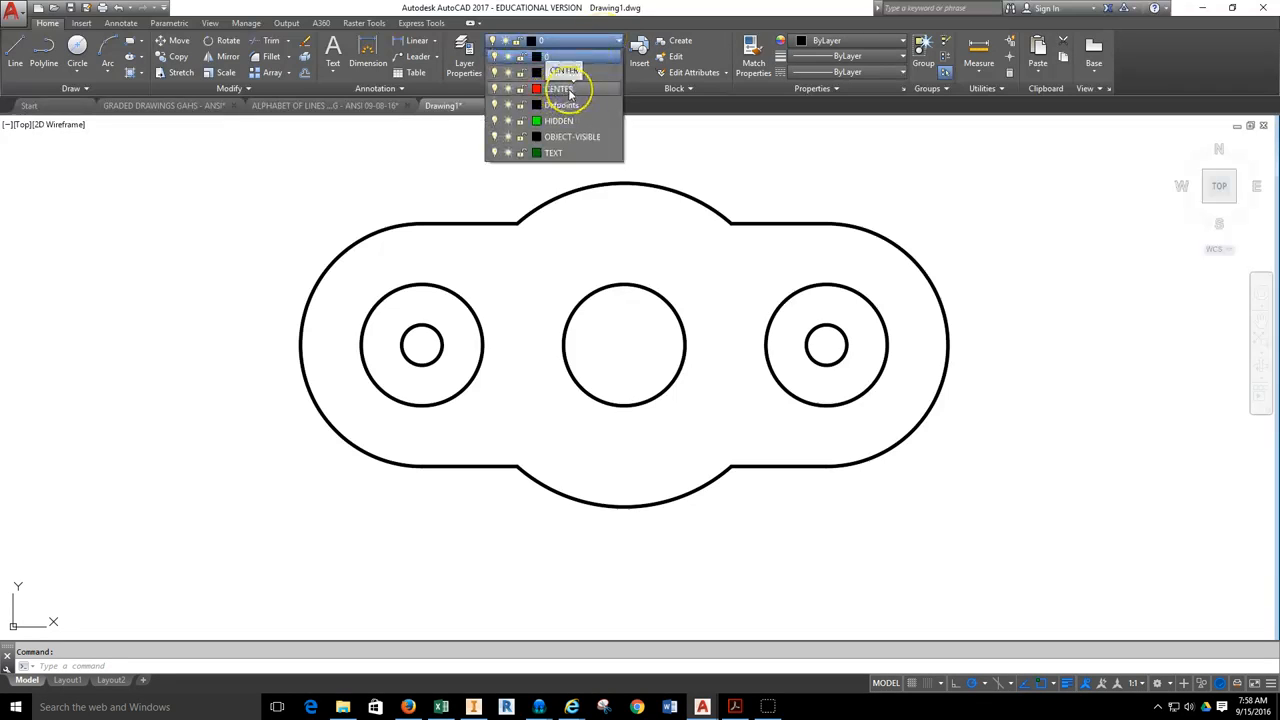
click(570, 91)
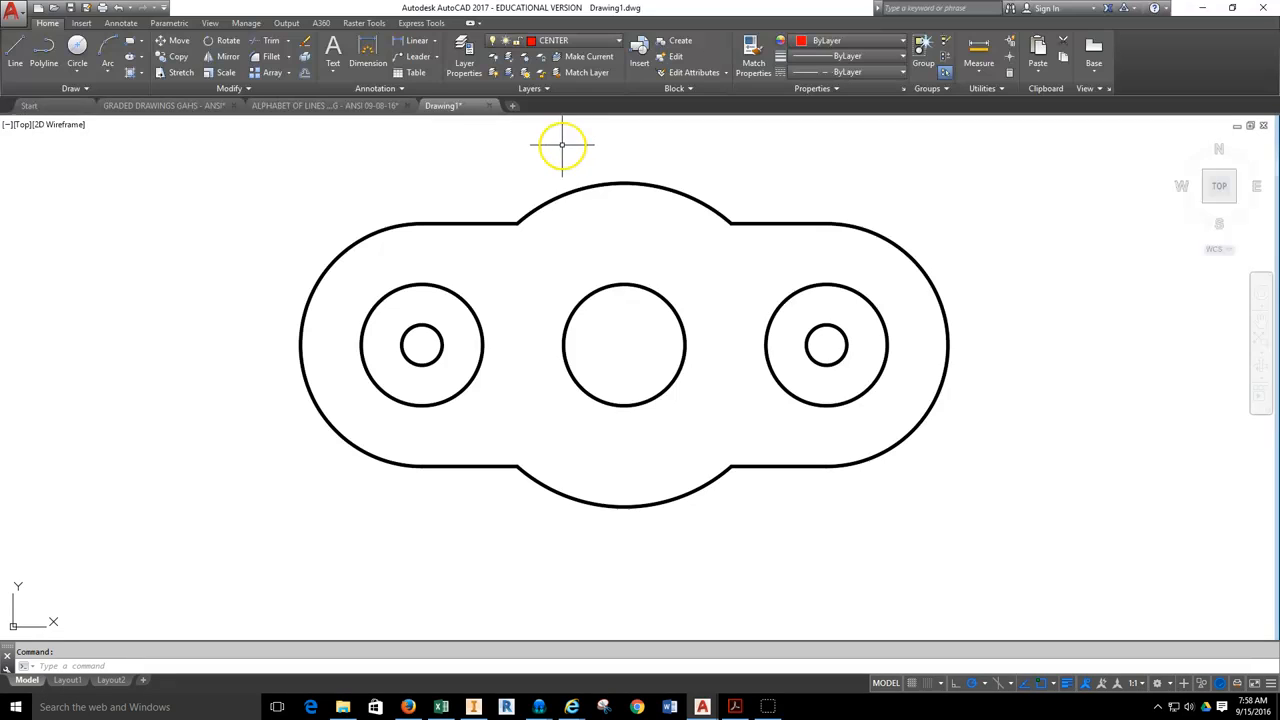
Add center marks to the part's left end arc, upper central arc and right end arc.
click(121, 24)
click(121, 25)
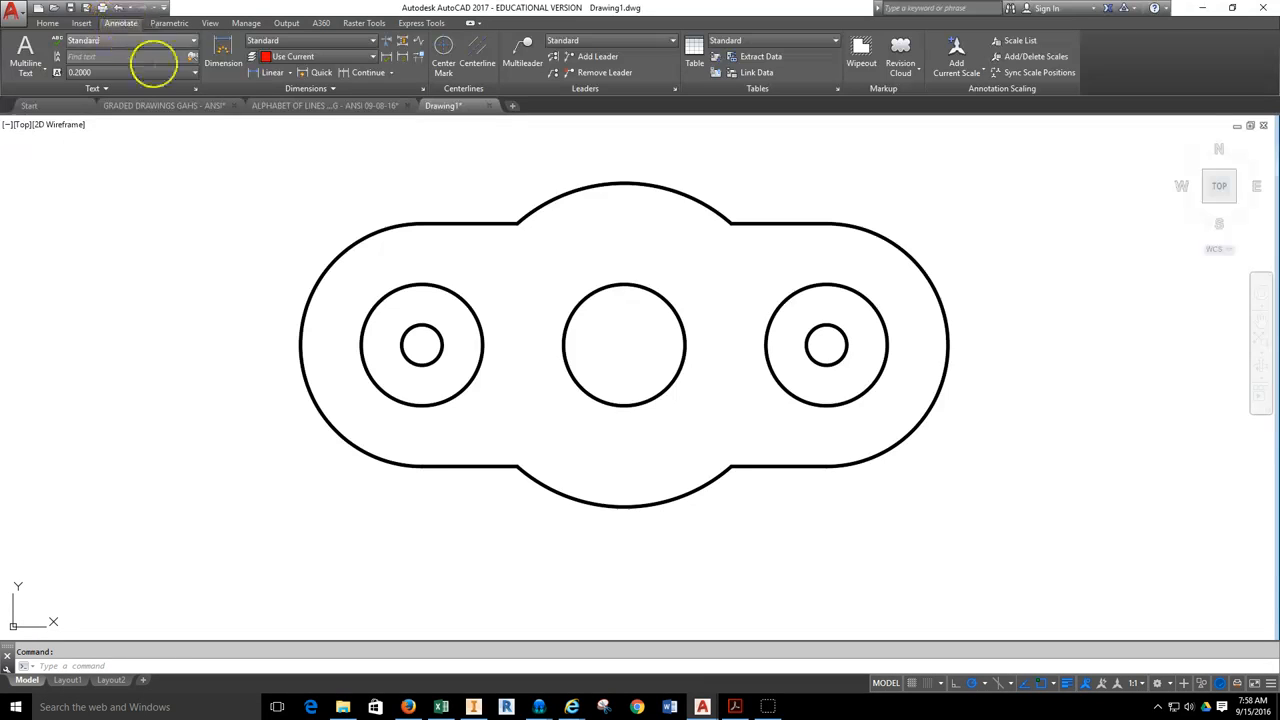
click(446, 55)
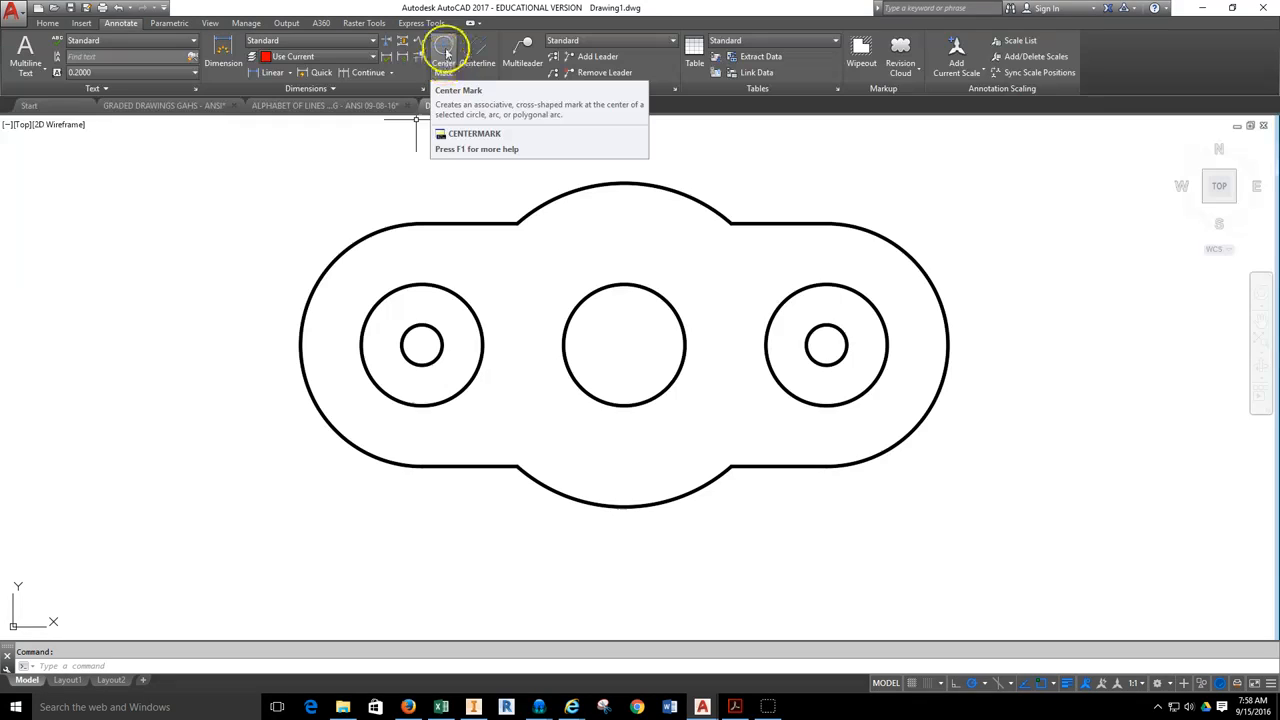
click(446, 53)
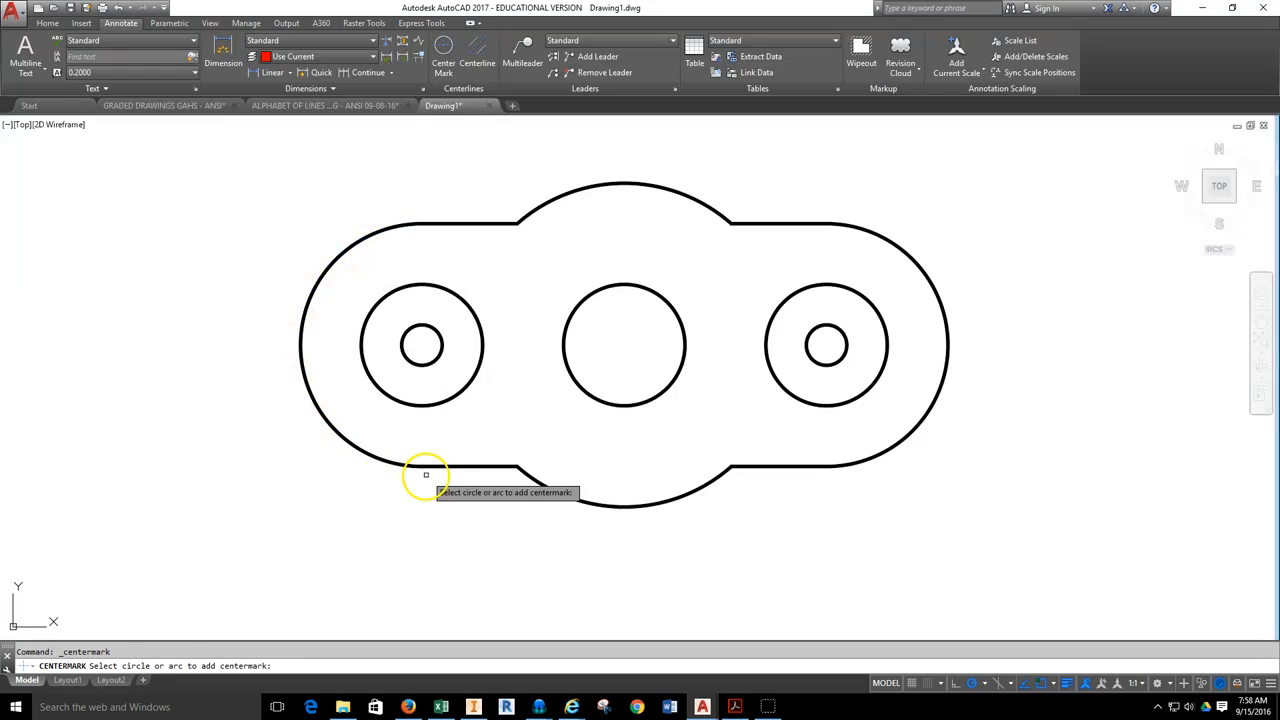
click(348, 443)
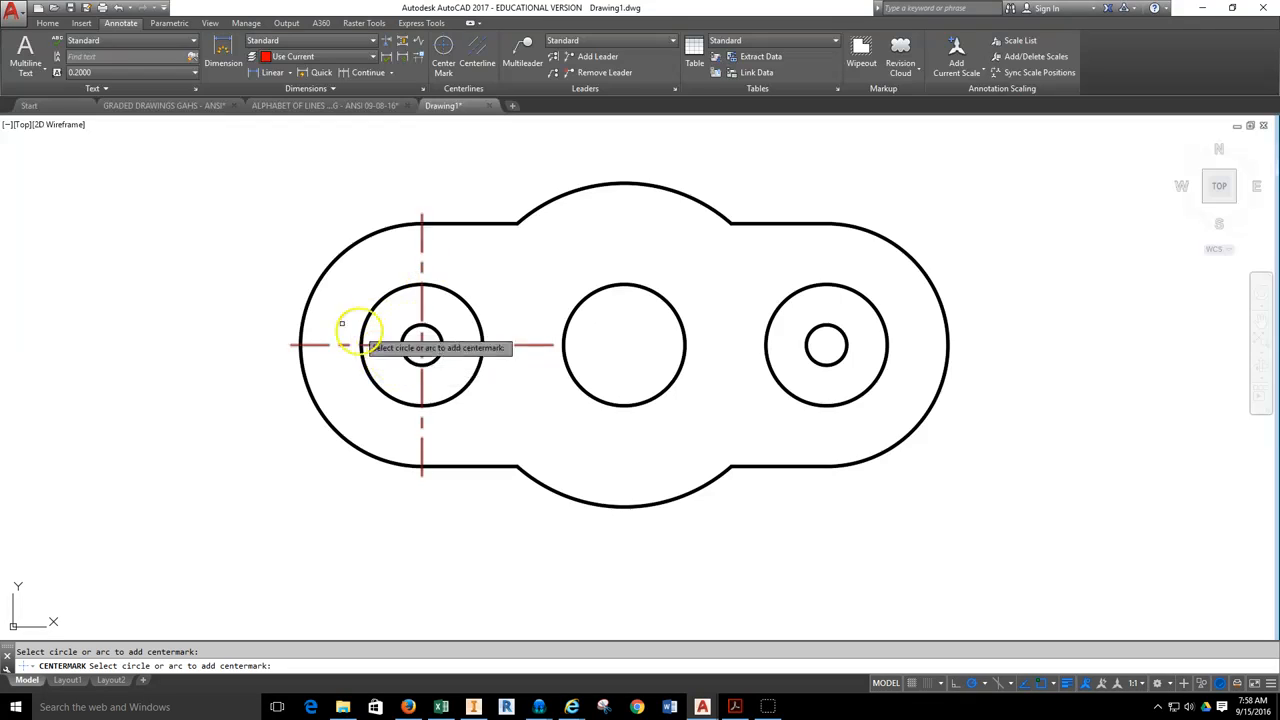
click(701, 203)
click(907, 256)
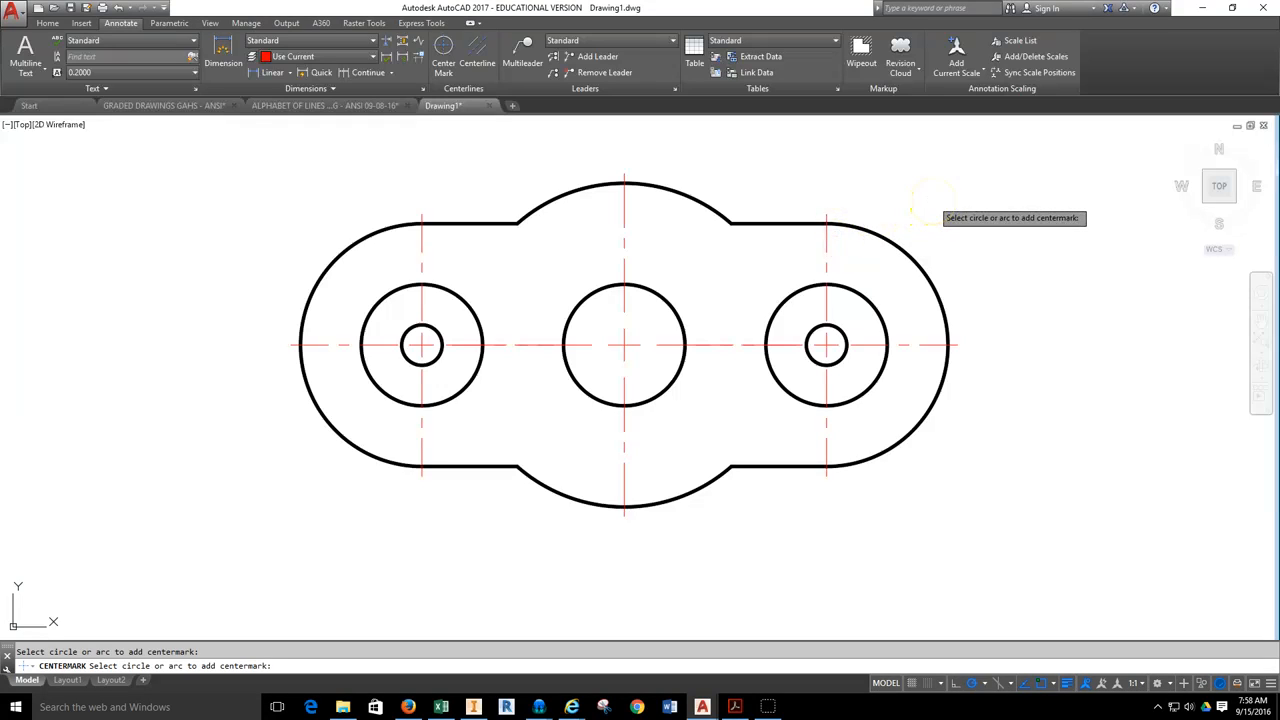
key(Escape)
Select all three center marks and set their left and right extensions to 0.25 in their properties.
click(854, 250)
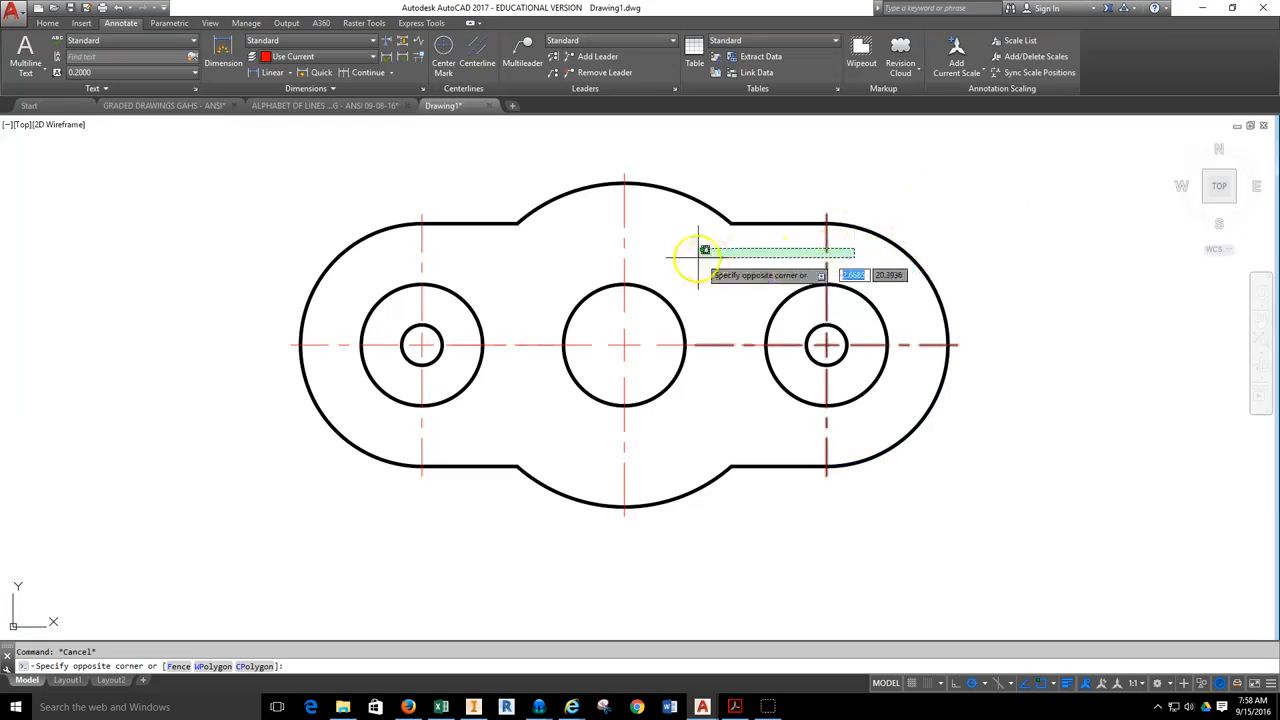
click(392, 285)
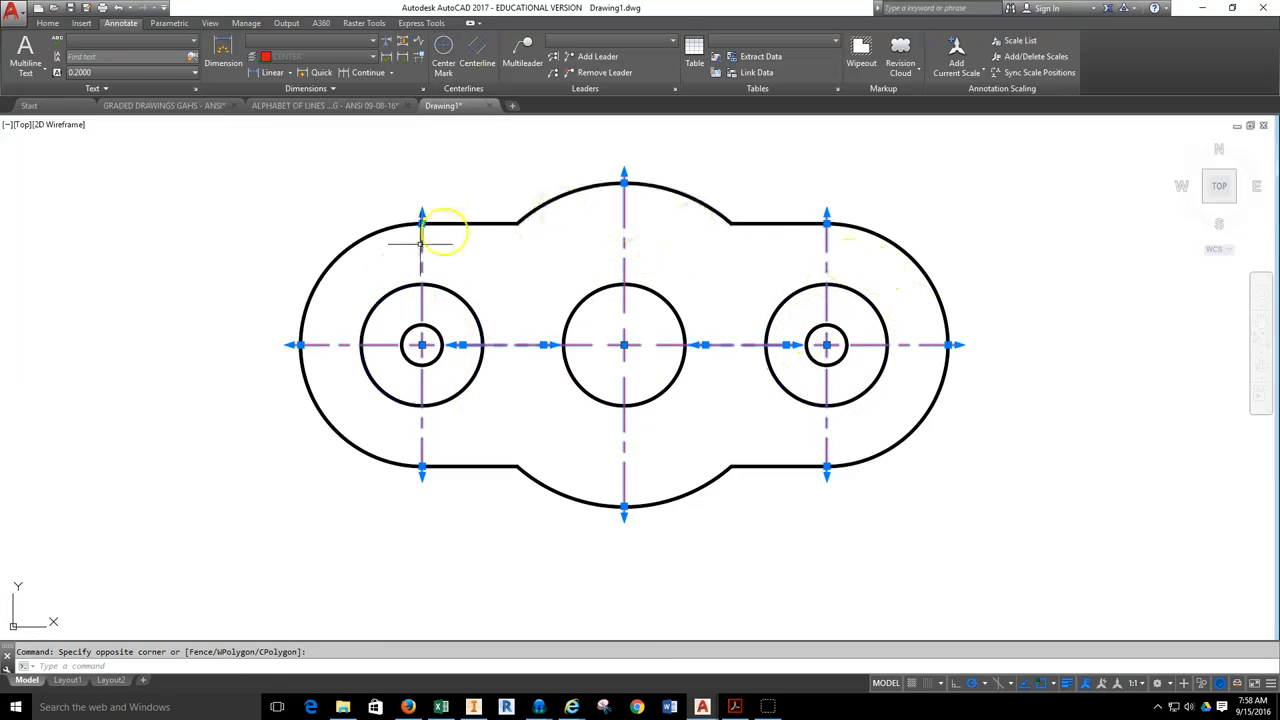
right_click(986, 226)
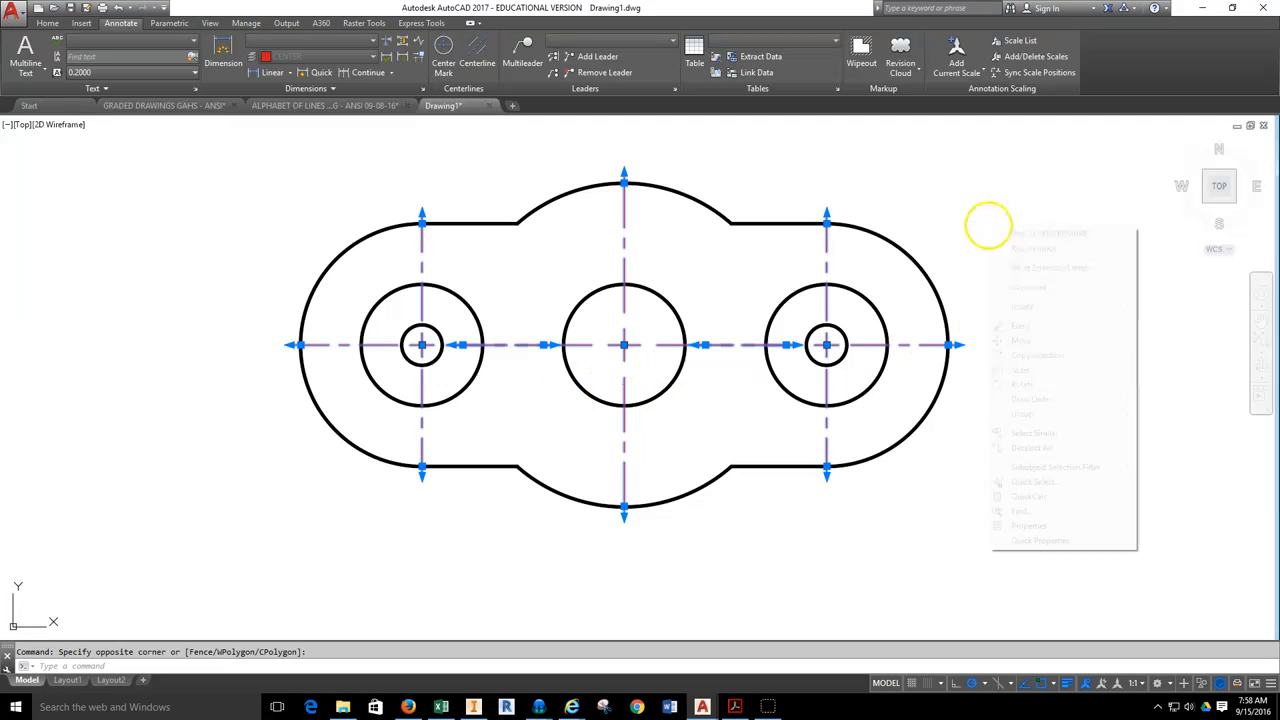
click(1030, 526)
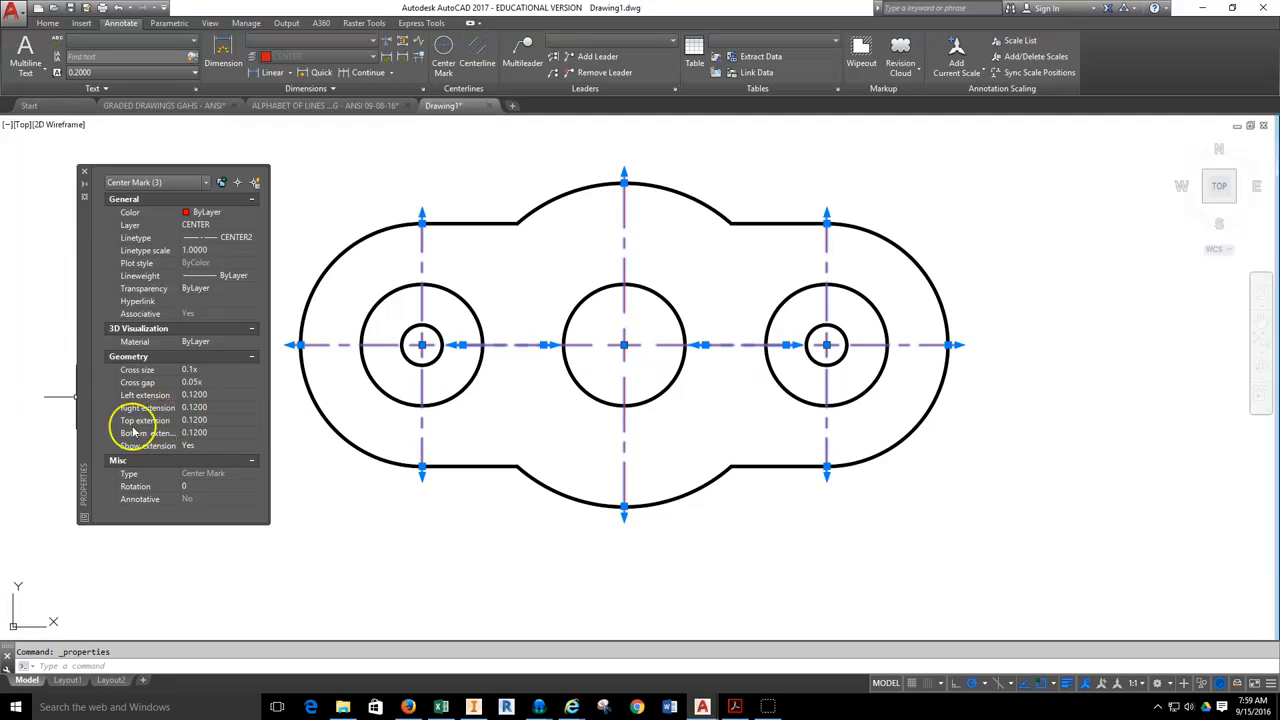
click(199, 395)
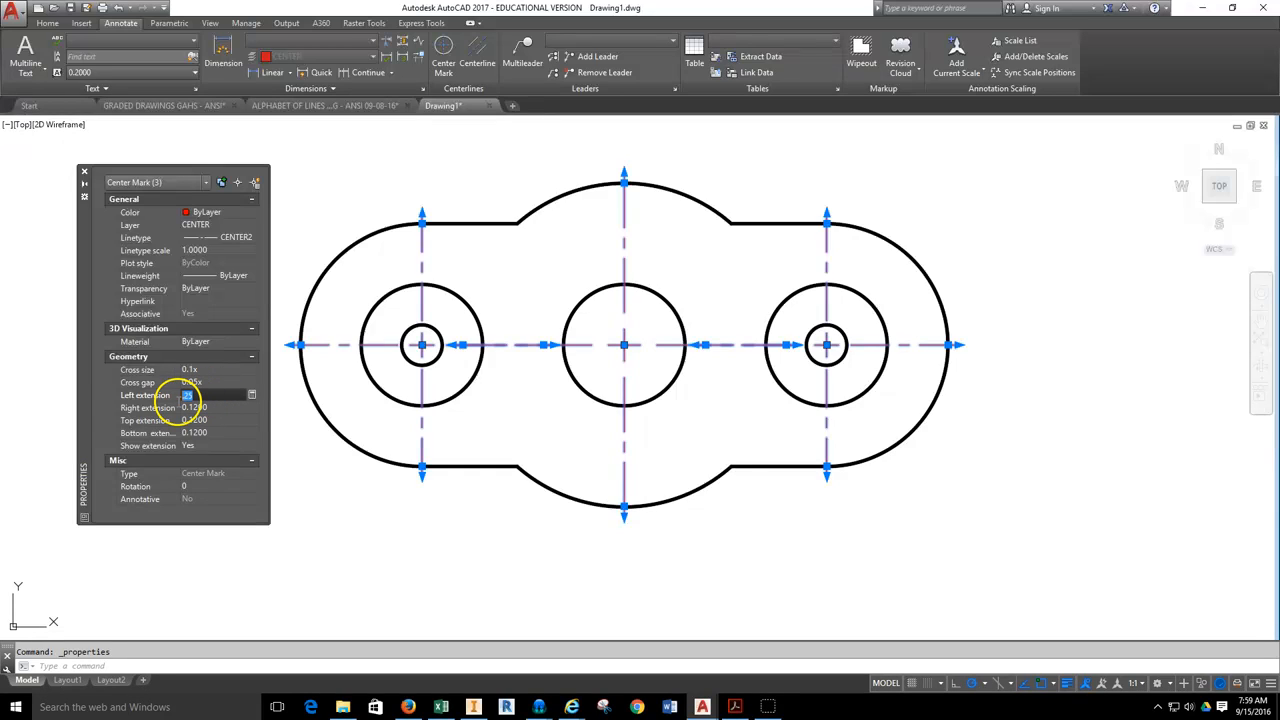
text(.25)
click(193, 407)
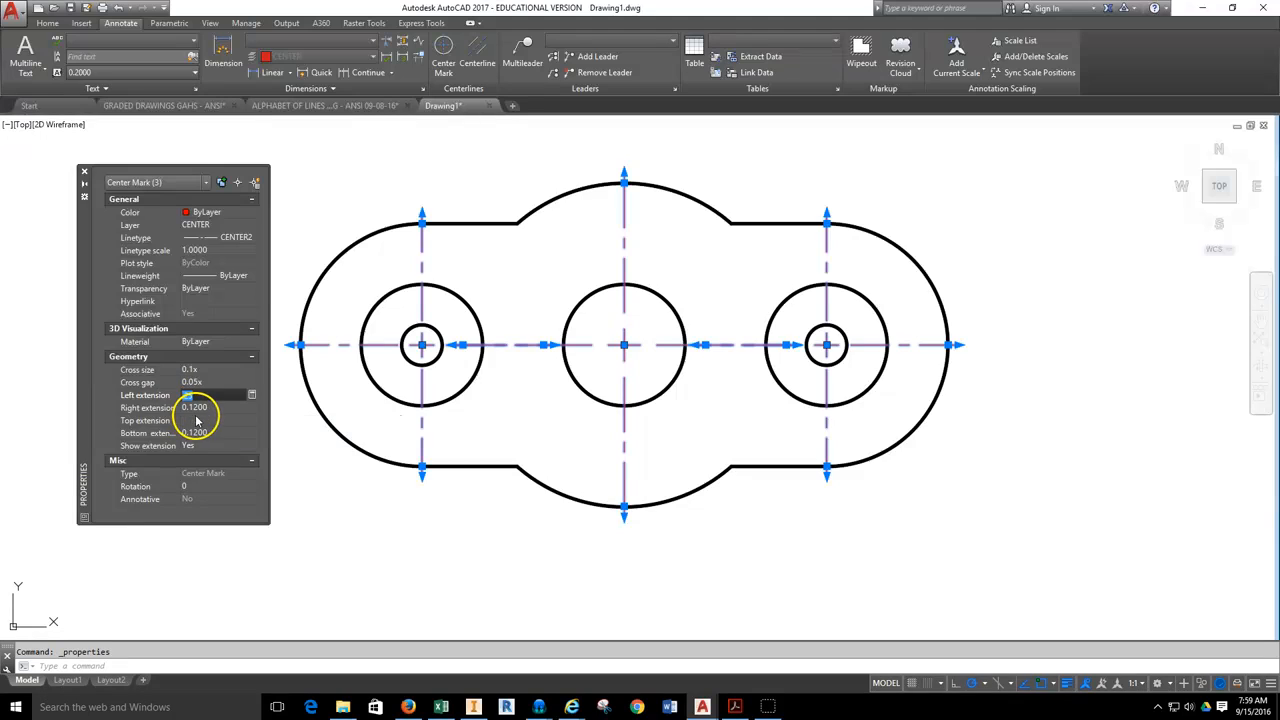
text(.25)
Set the top and bottom extensions of the three center marks to 0.25, then close the properties and deselect them.
click(206, 420)
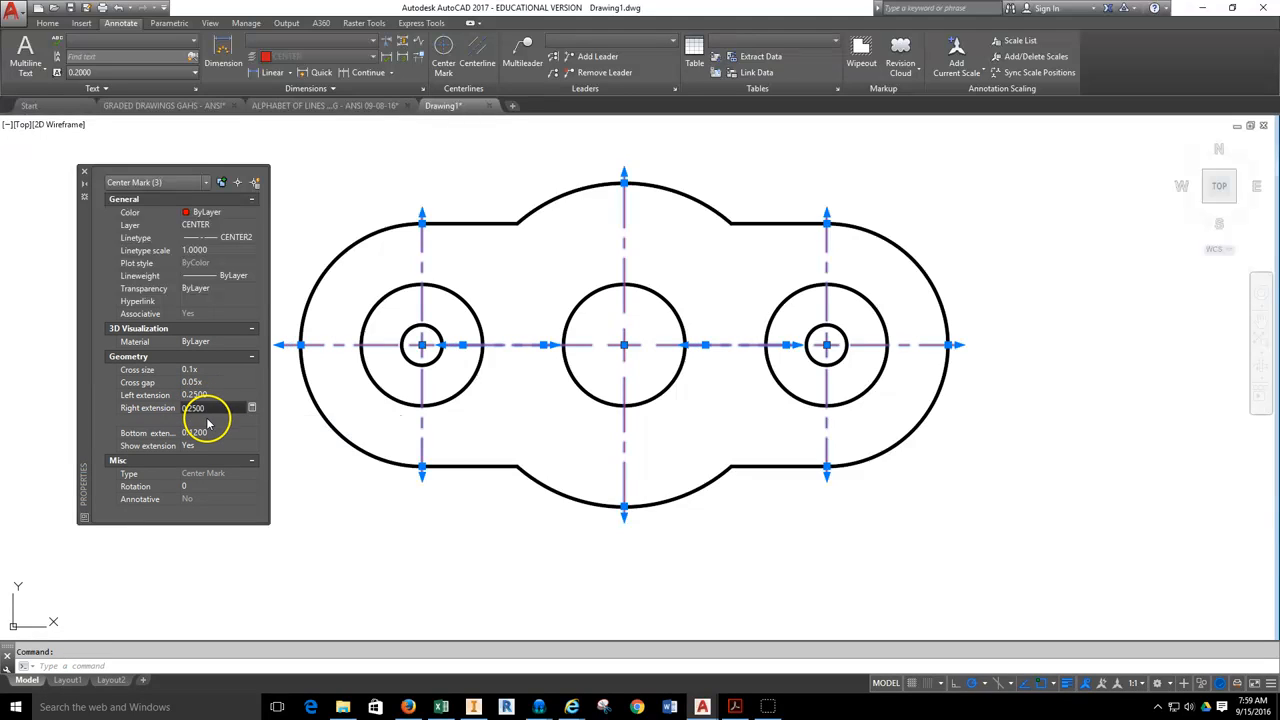
text(.25)
click(208, 433)
text(.25)
click(195, 419)
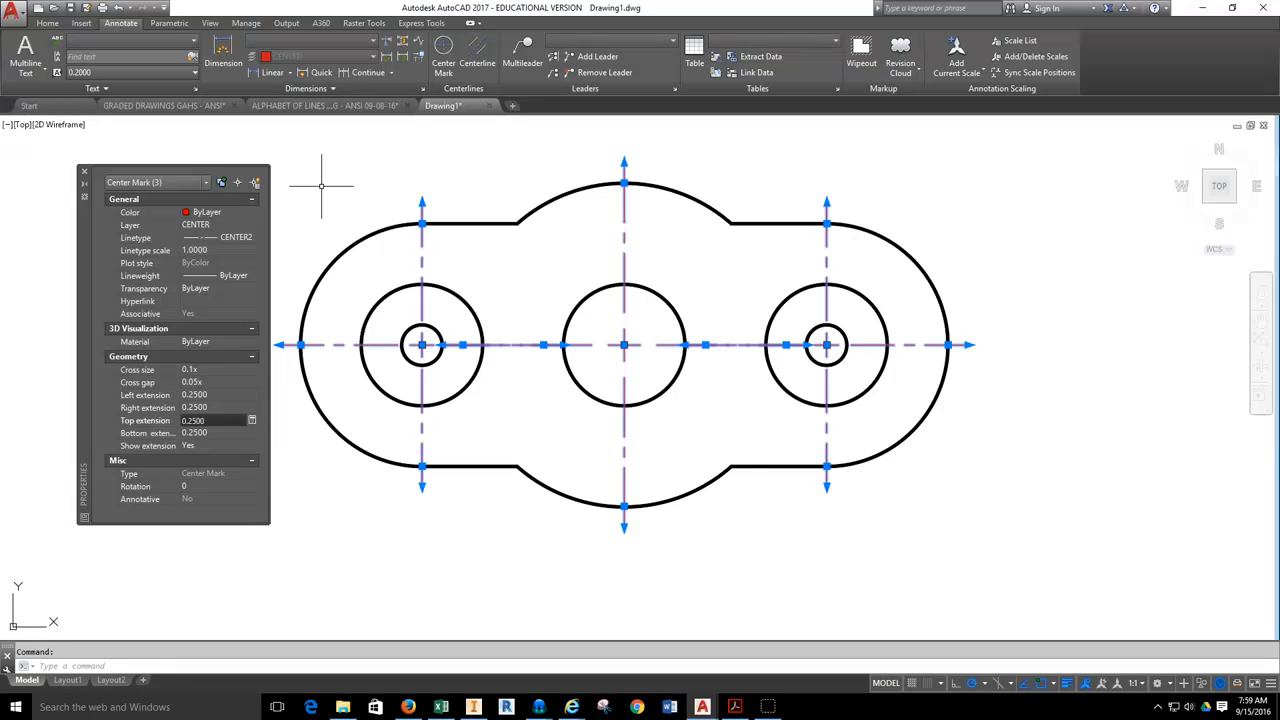
click(188, 370)
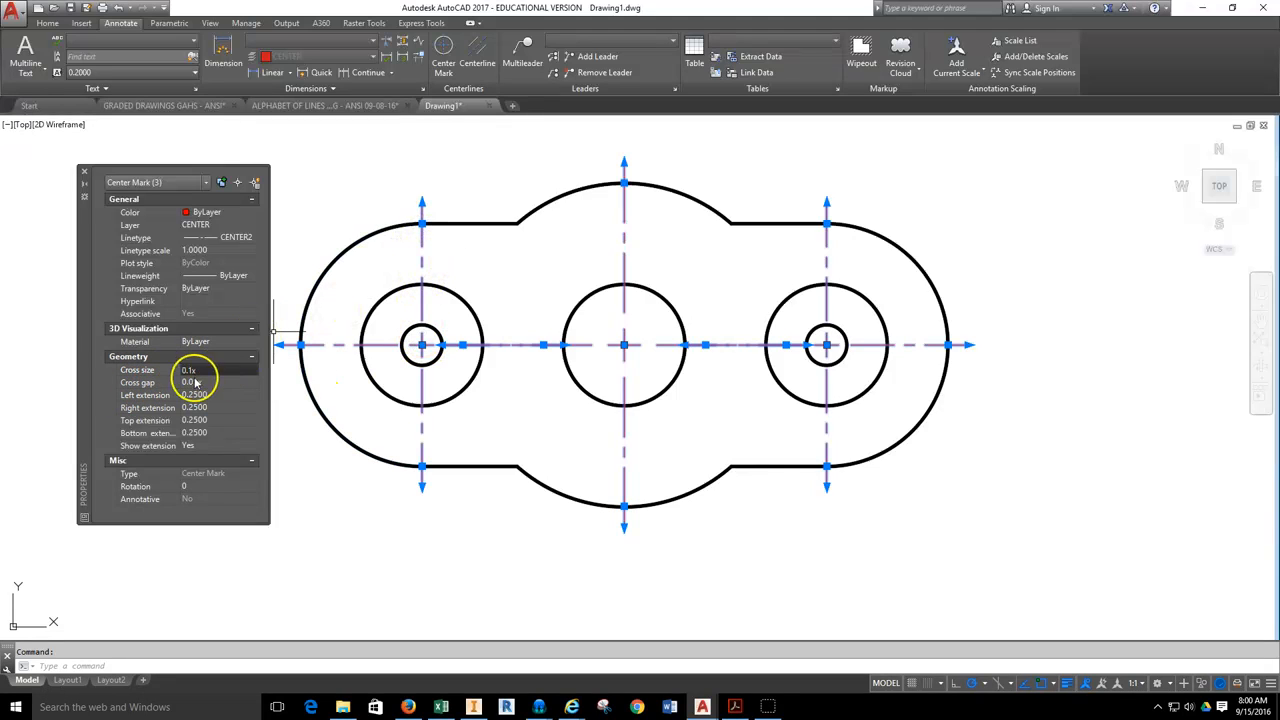
click(84, 172)
key(Escape)
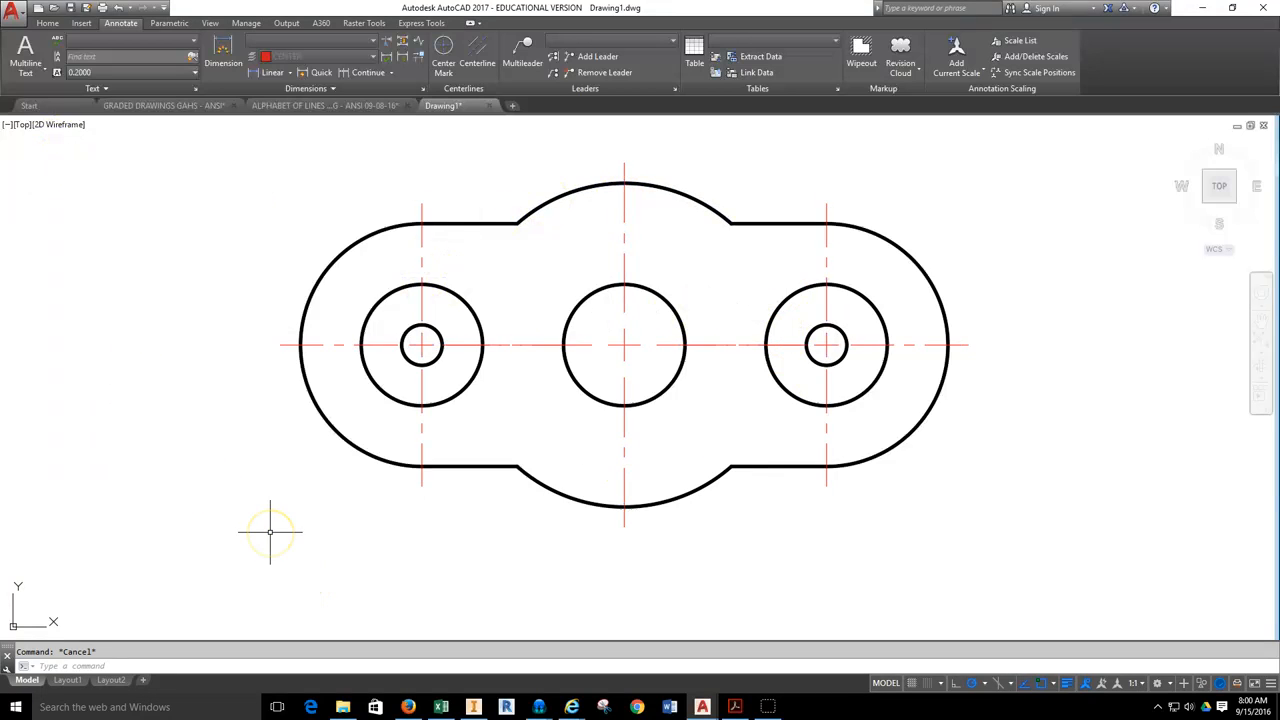
Choose Standard as the current dimension style.
middle_drag(565, 277, 564, 257)
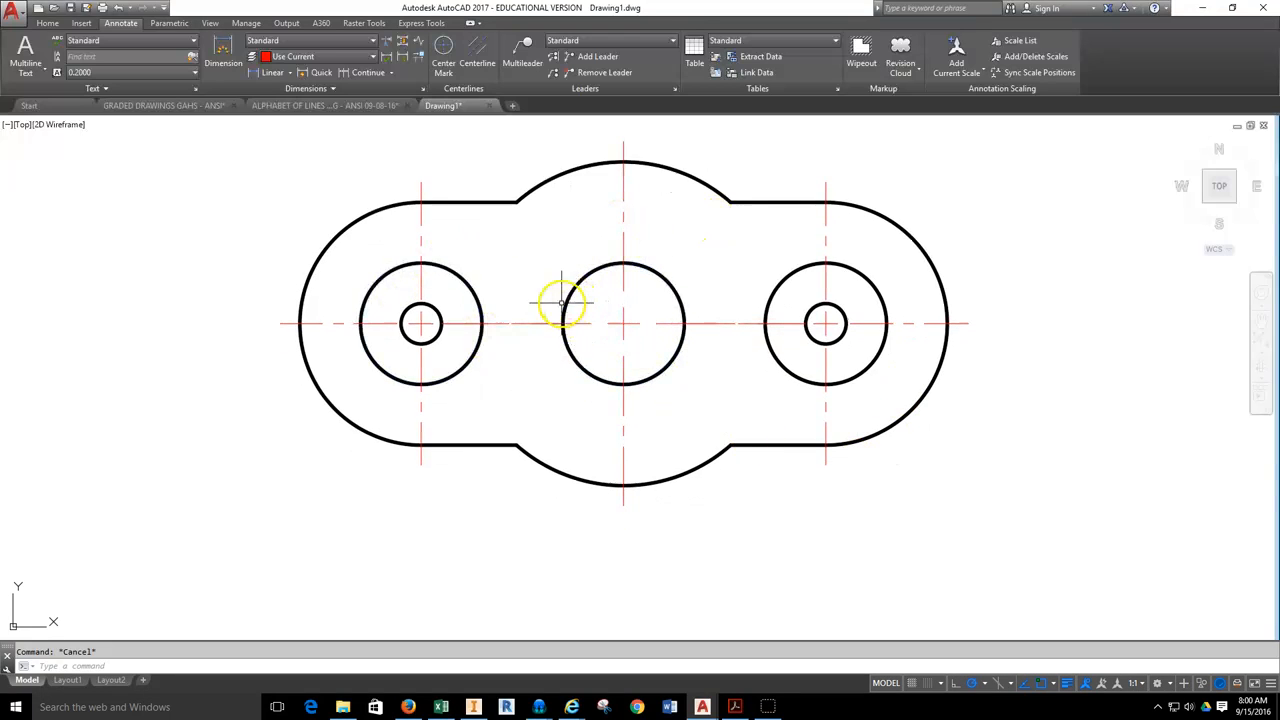
middle_drag(563, 257, 529, 262)
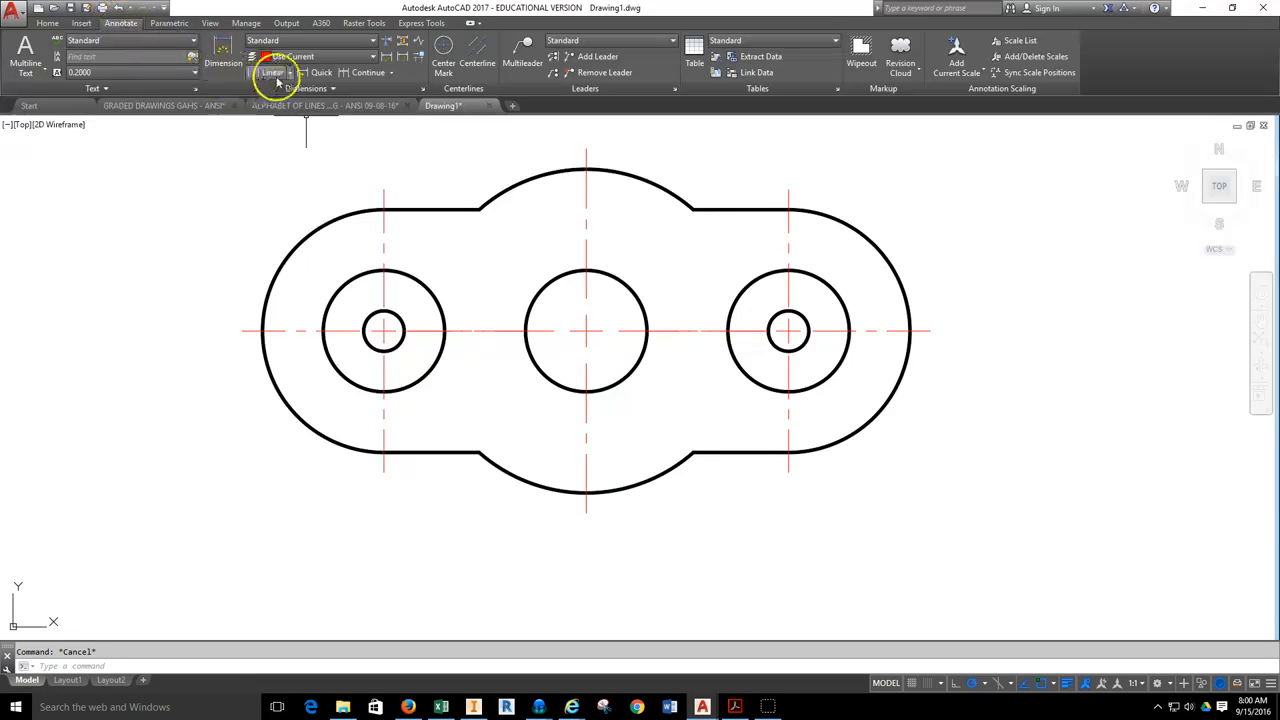
click(373, 44)
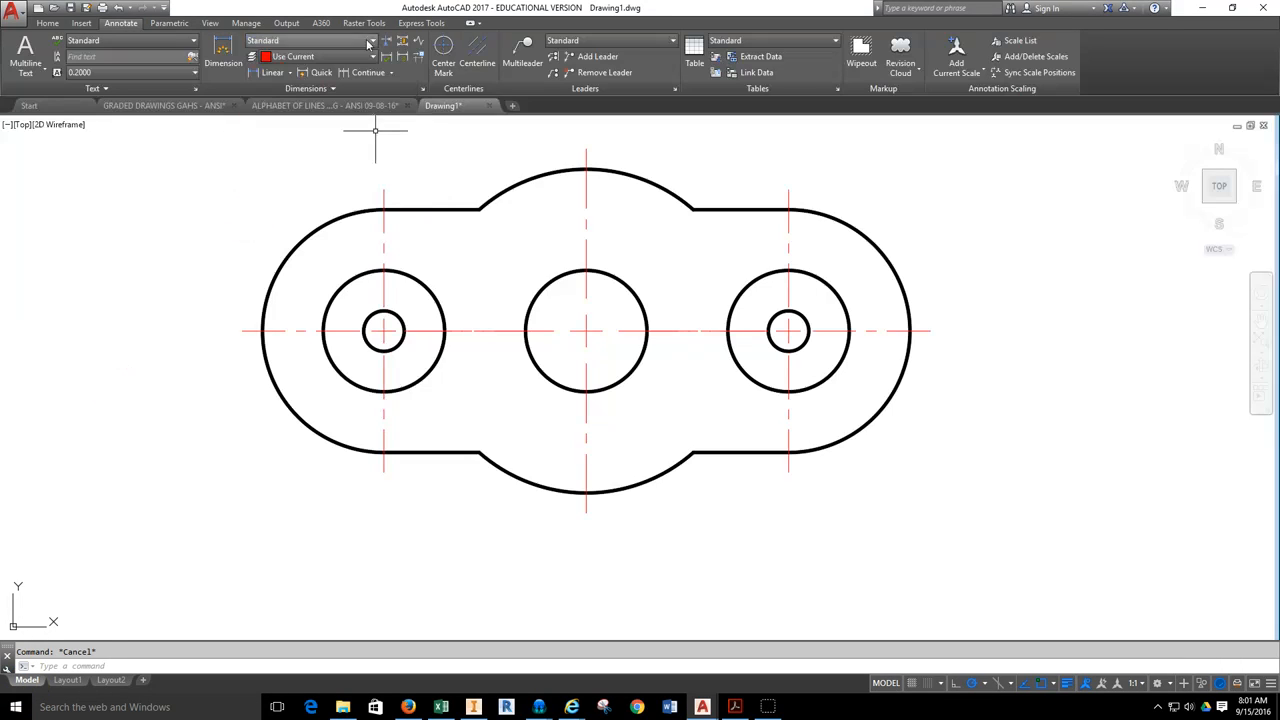
click(369, 42)
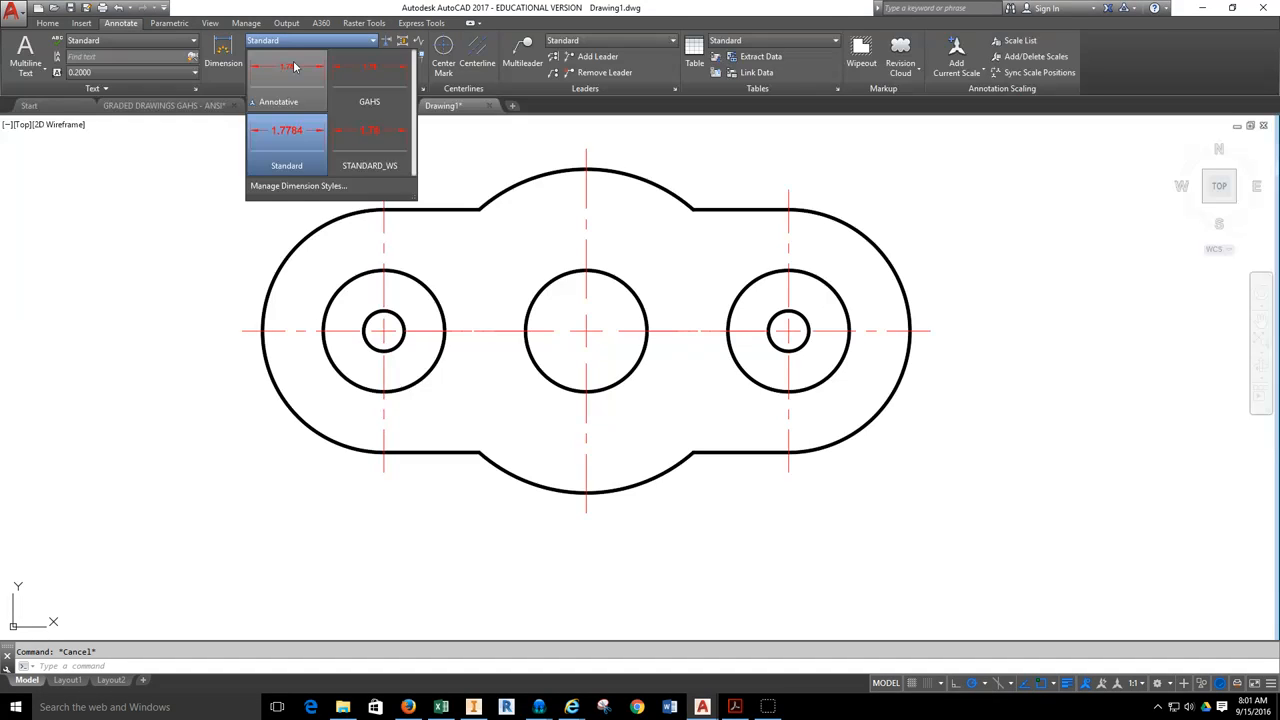
click(296, 137)
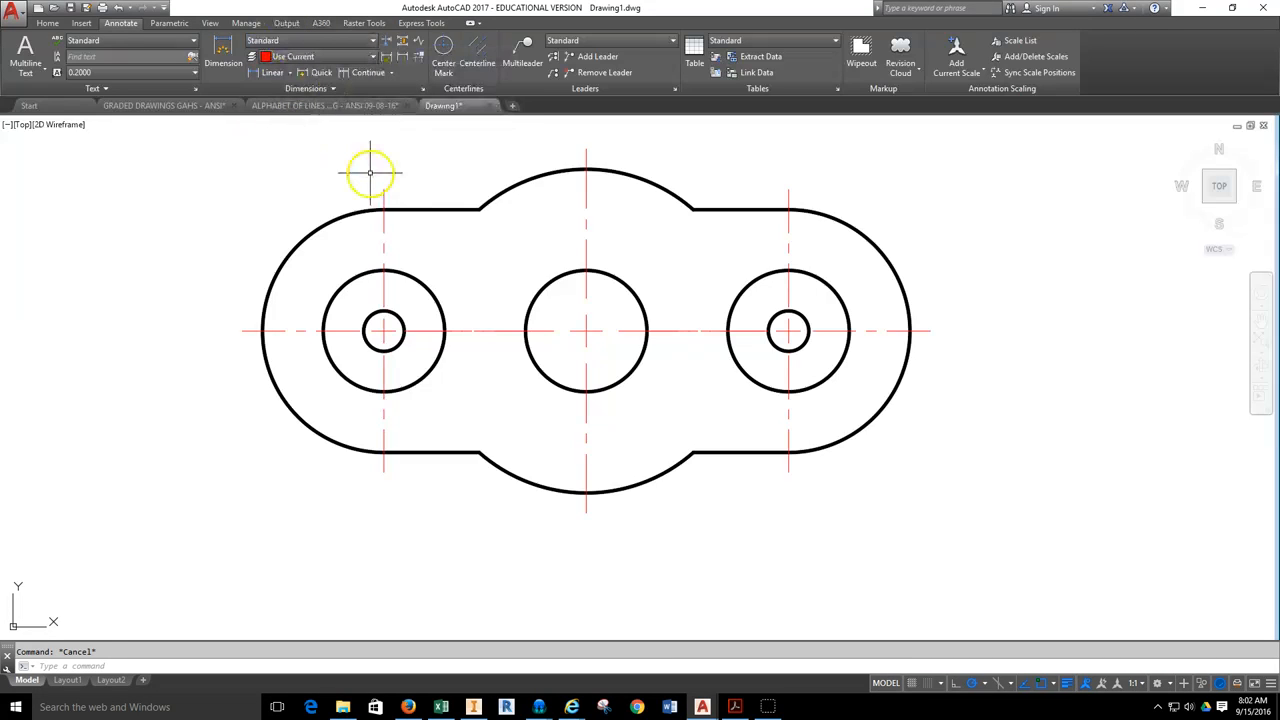
Add a horizontal linear dimension between the lower ends of the left and right vertical center lines, placed below the part.
click(275, 74)
click(290, 74)
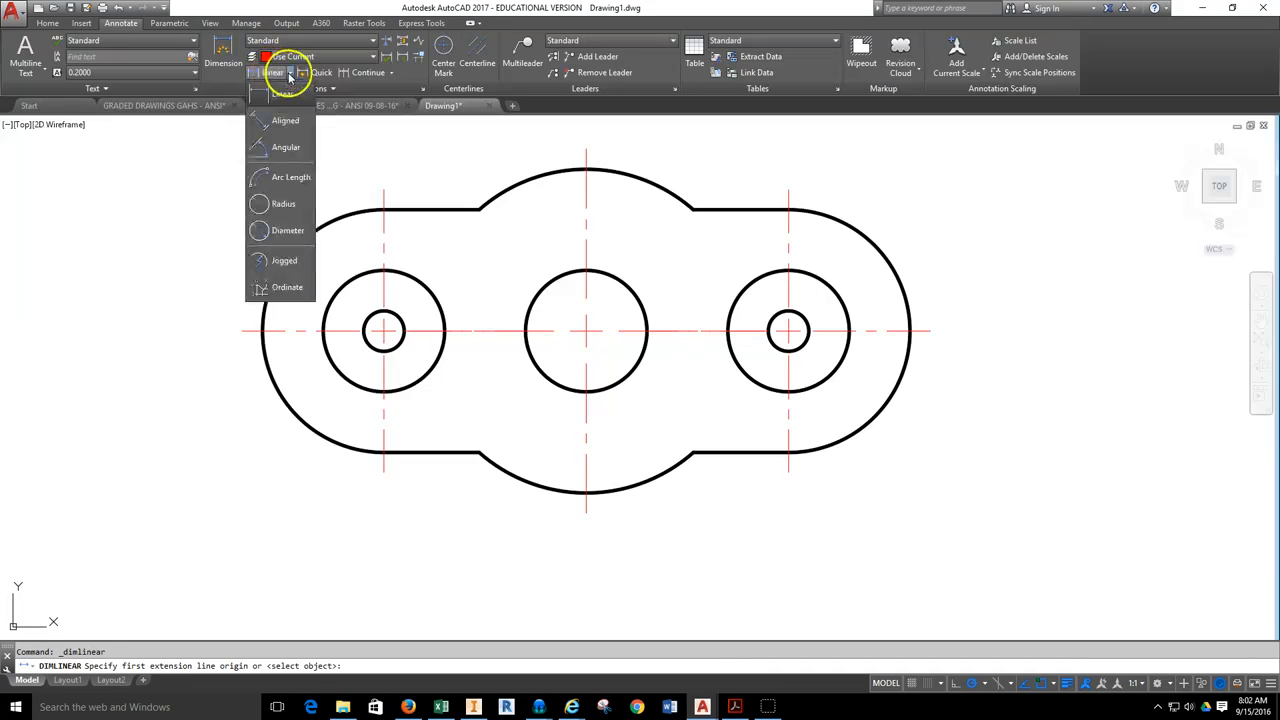
click(277, 93)
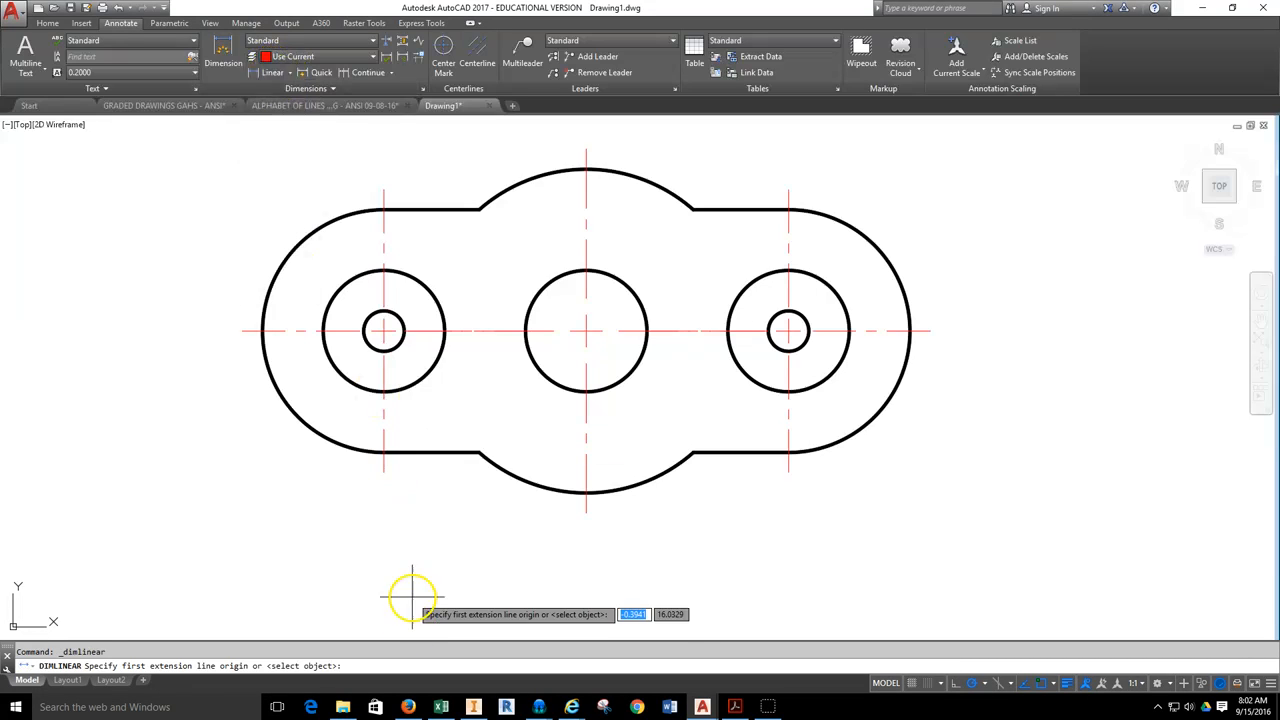
click(384, 470)
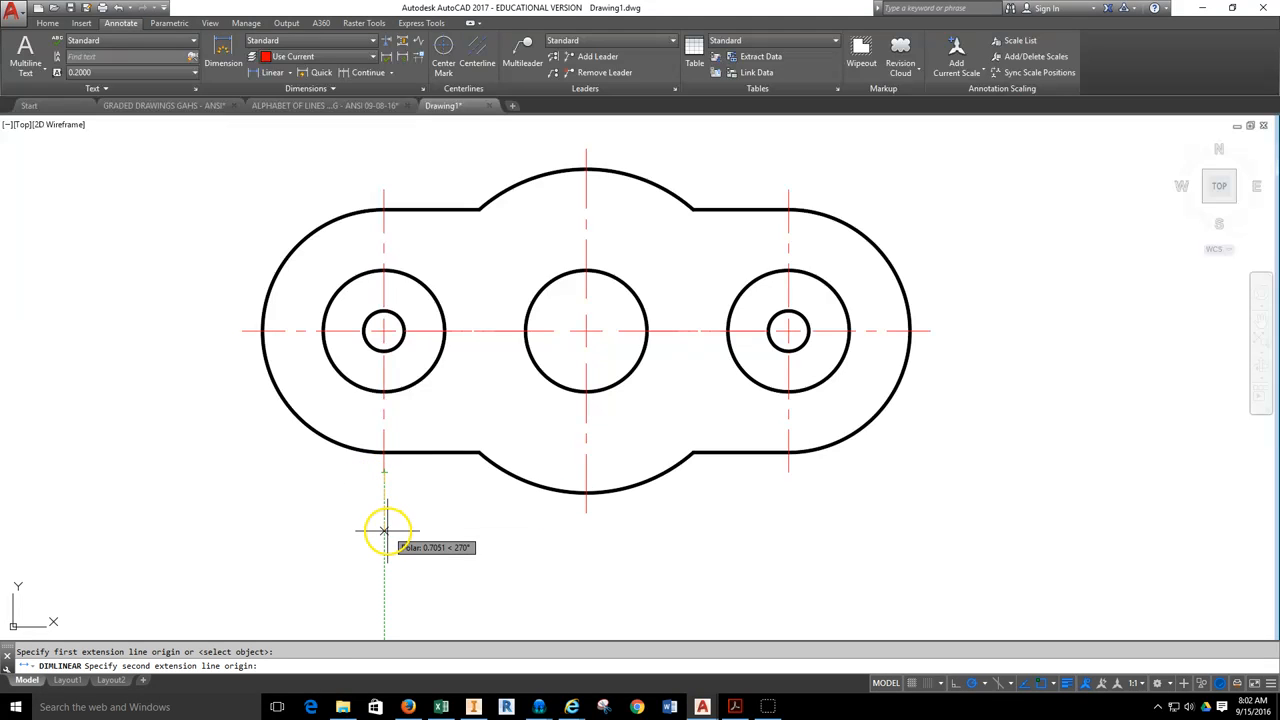
click(788, 470)
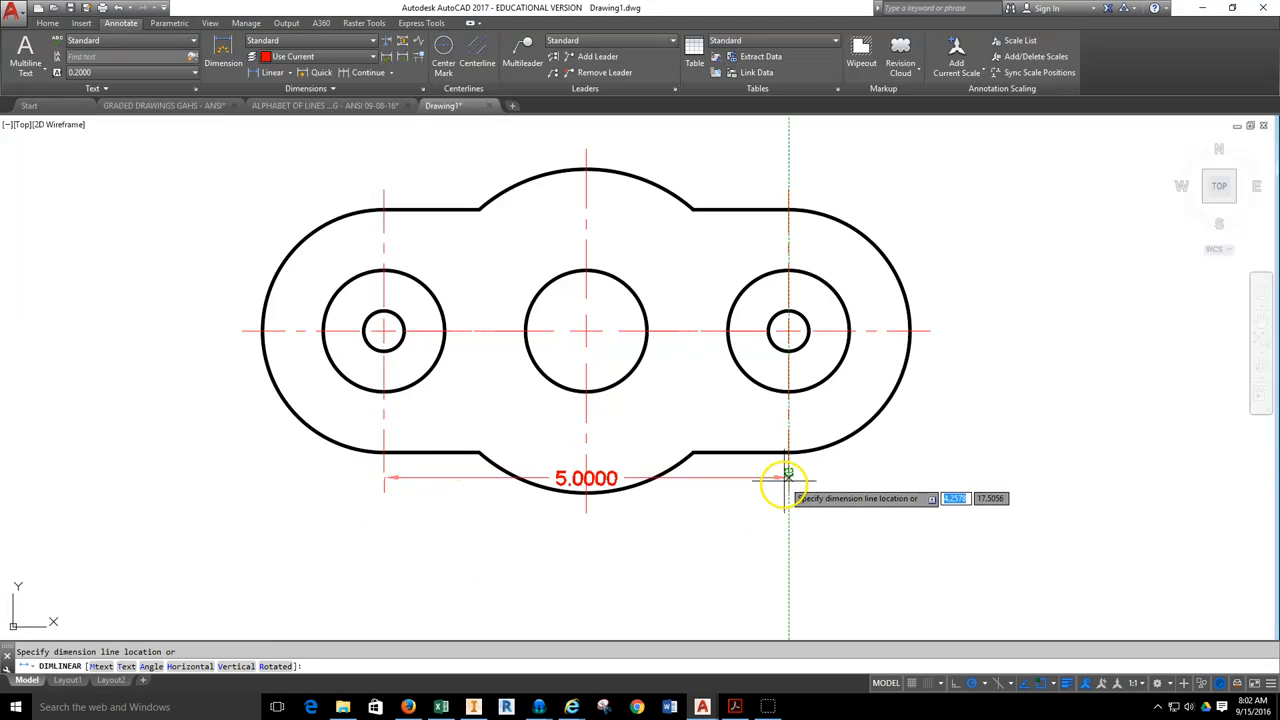
click(782, 538)
Change the current dimension style to Annotative.
middle_drag(744, 574, 758, 455)
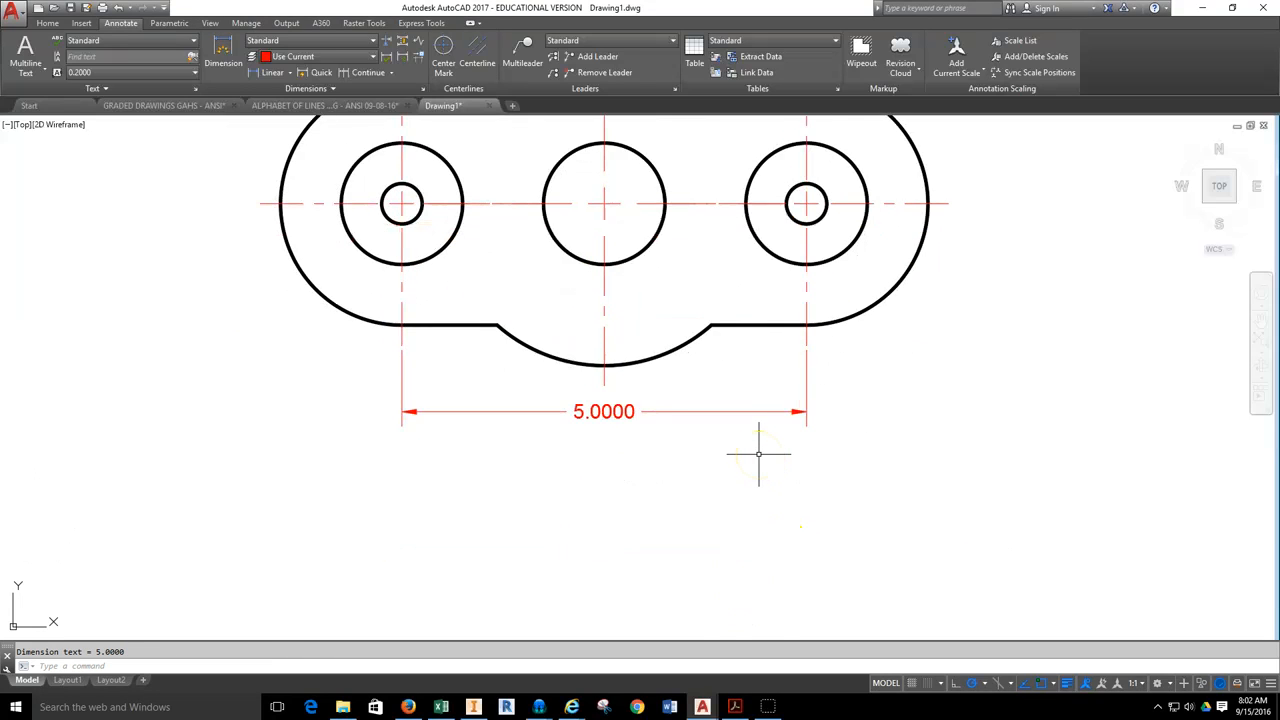
click(590, 428)
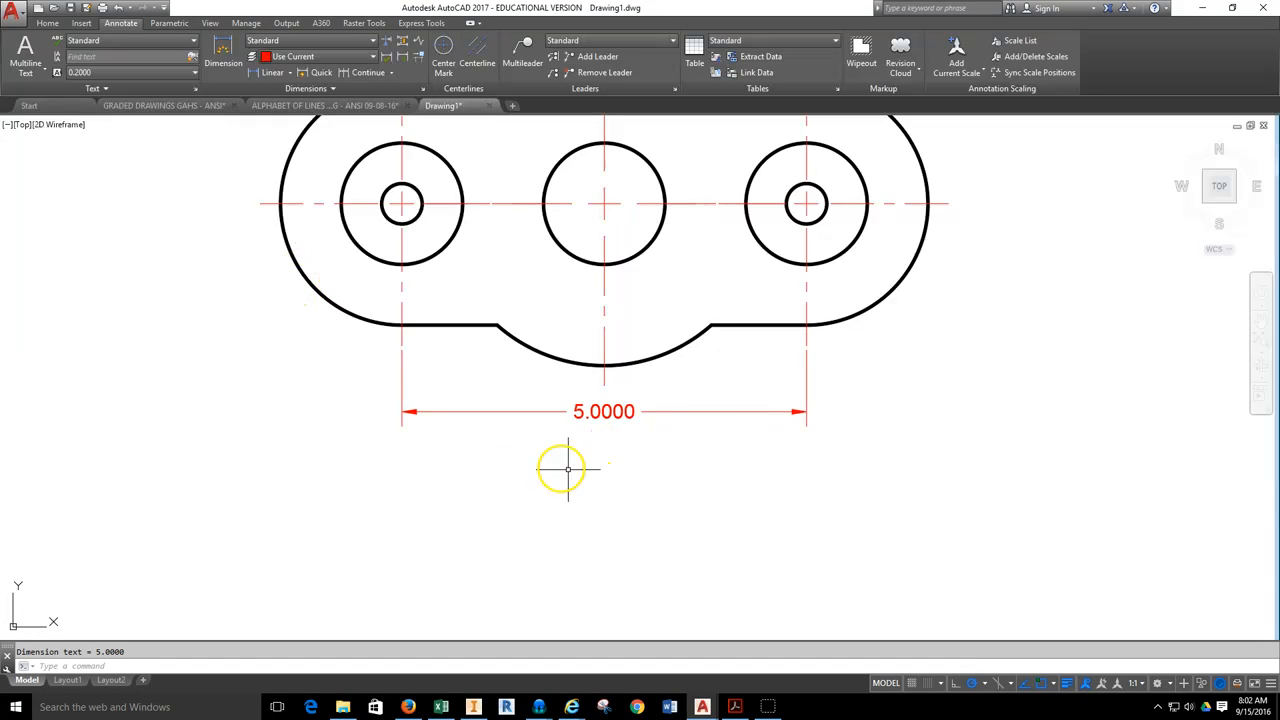
middle_drag(666, 477, 660, 453)
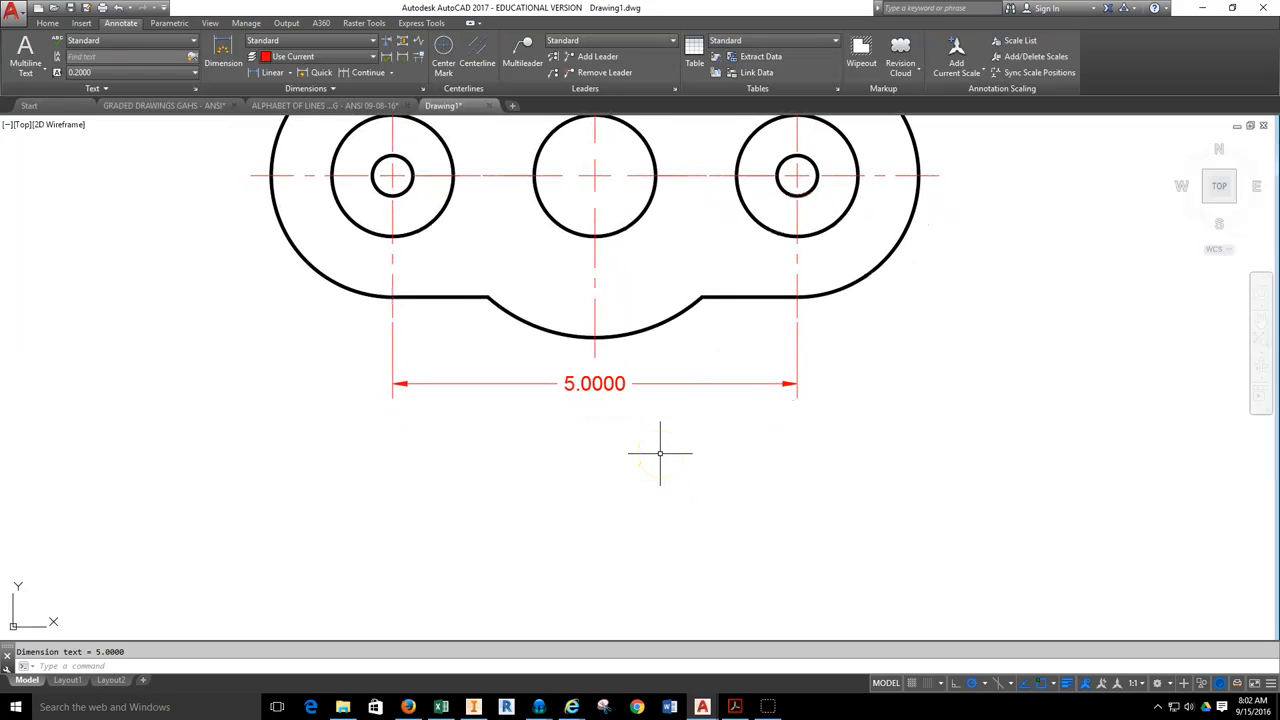
click(345, 40)
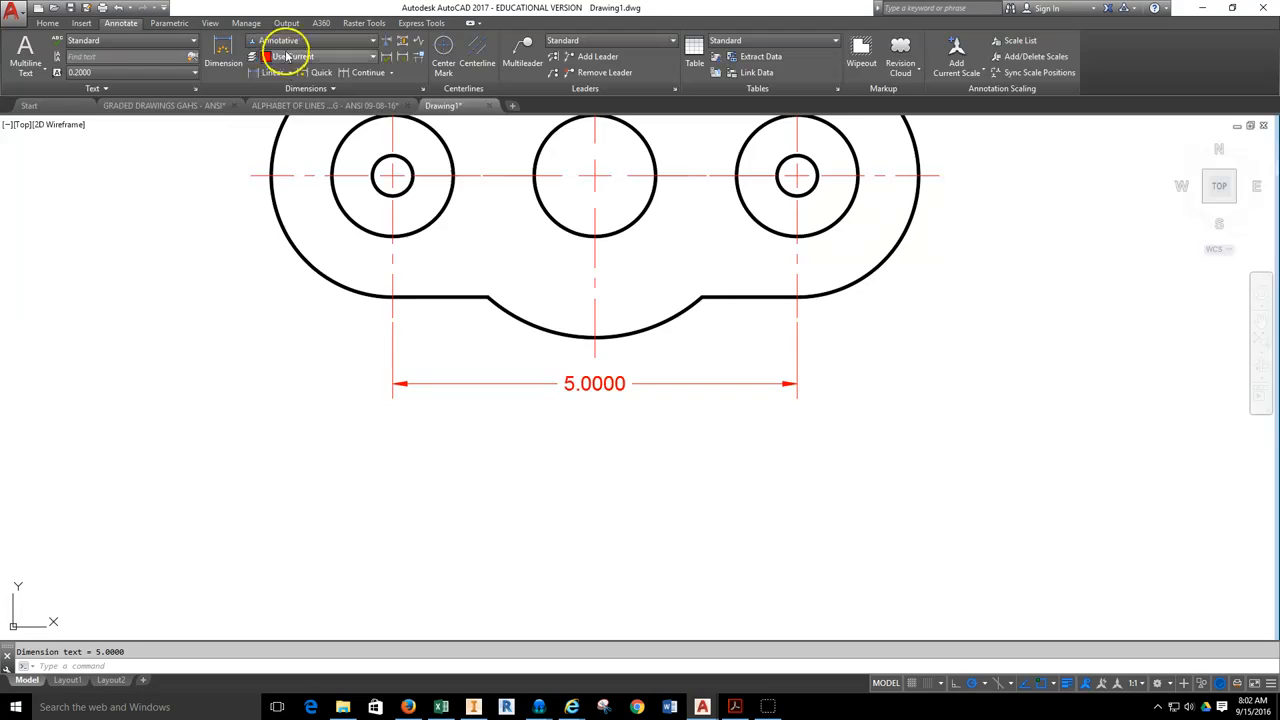
Accept the 1:1 annotation scale and add a horizontal linear dimension between the outer vertical center lines' lower ends, below the existing dimension.
click(273, 75)
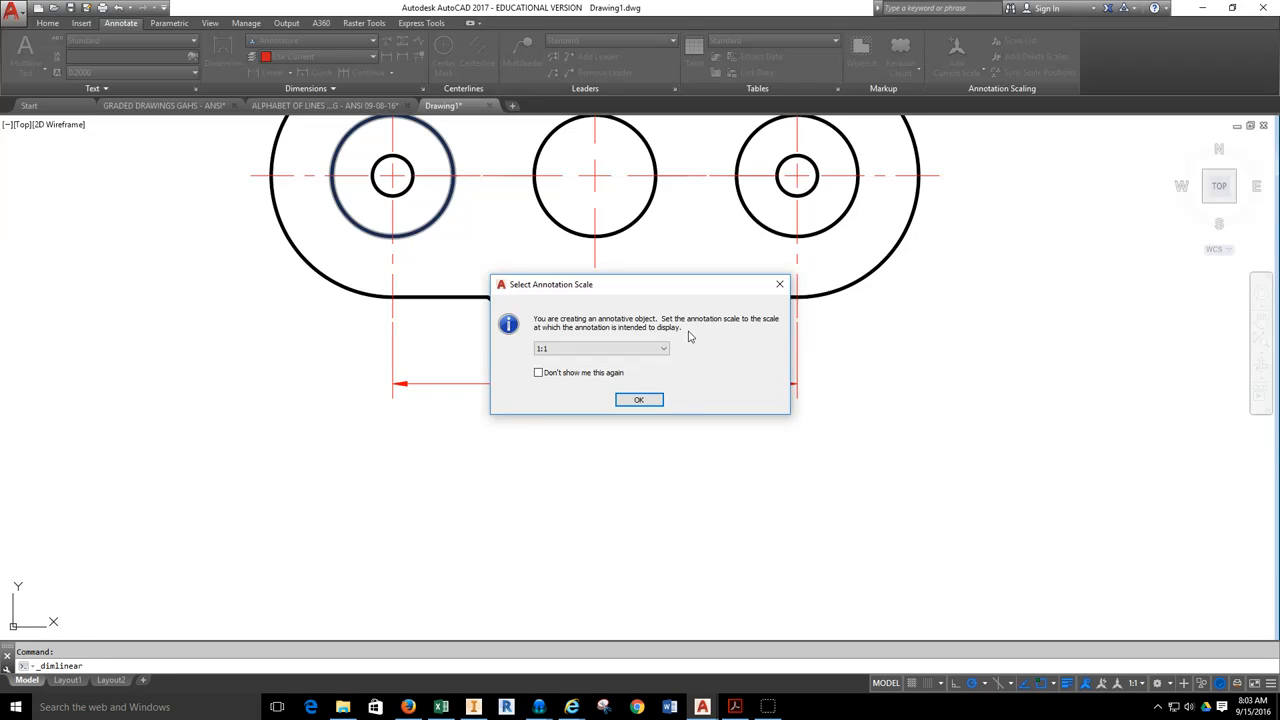
click(645, 399)
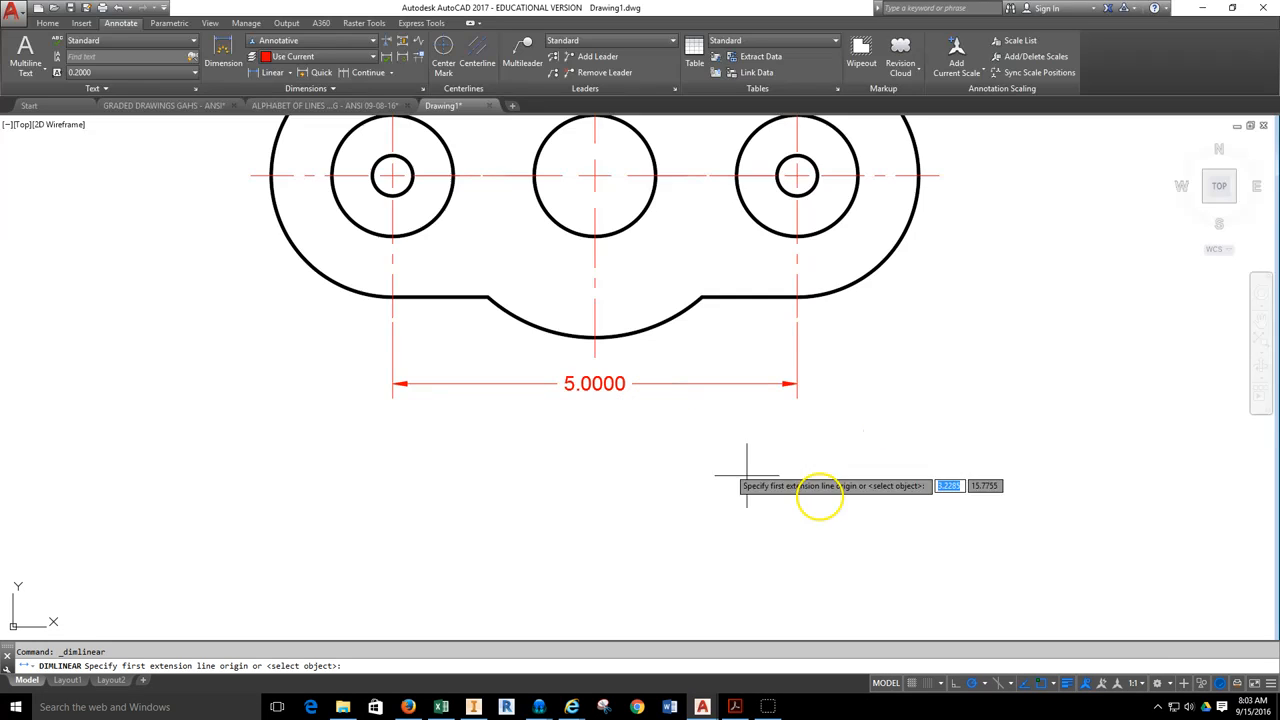
click(1142, 687)
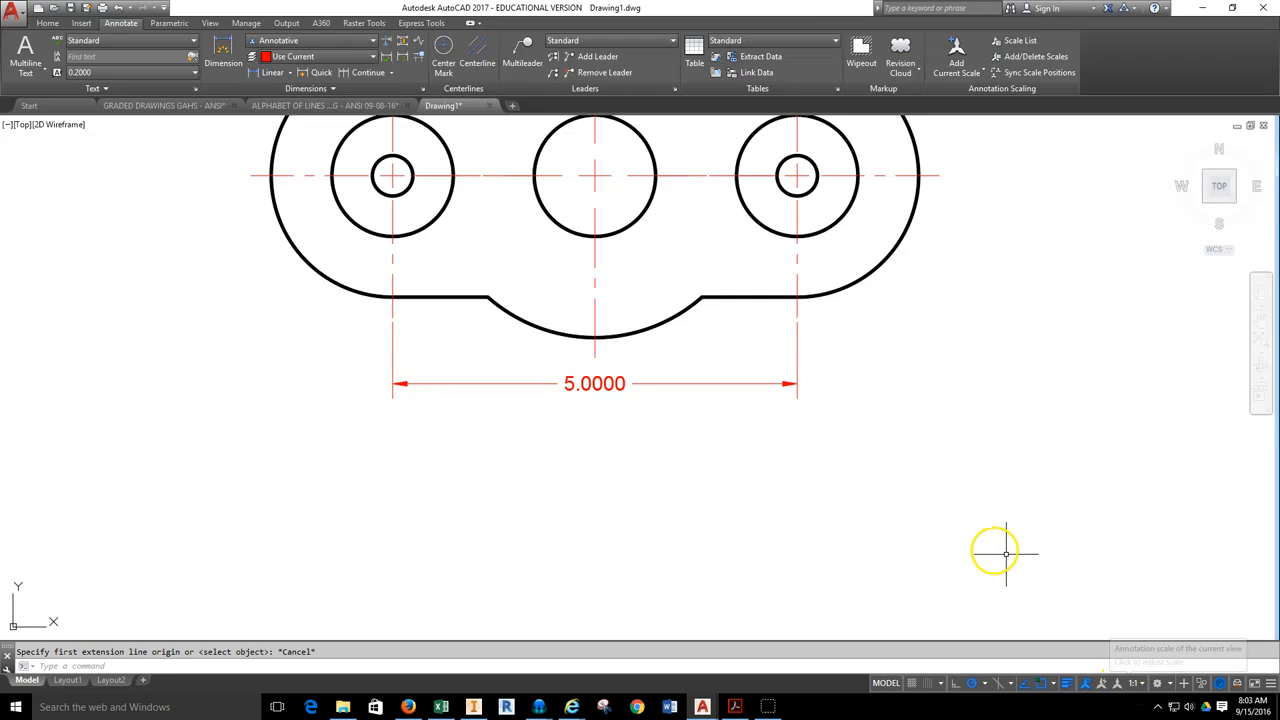
click(266, 72)
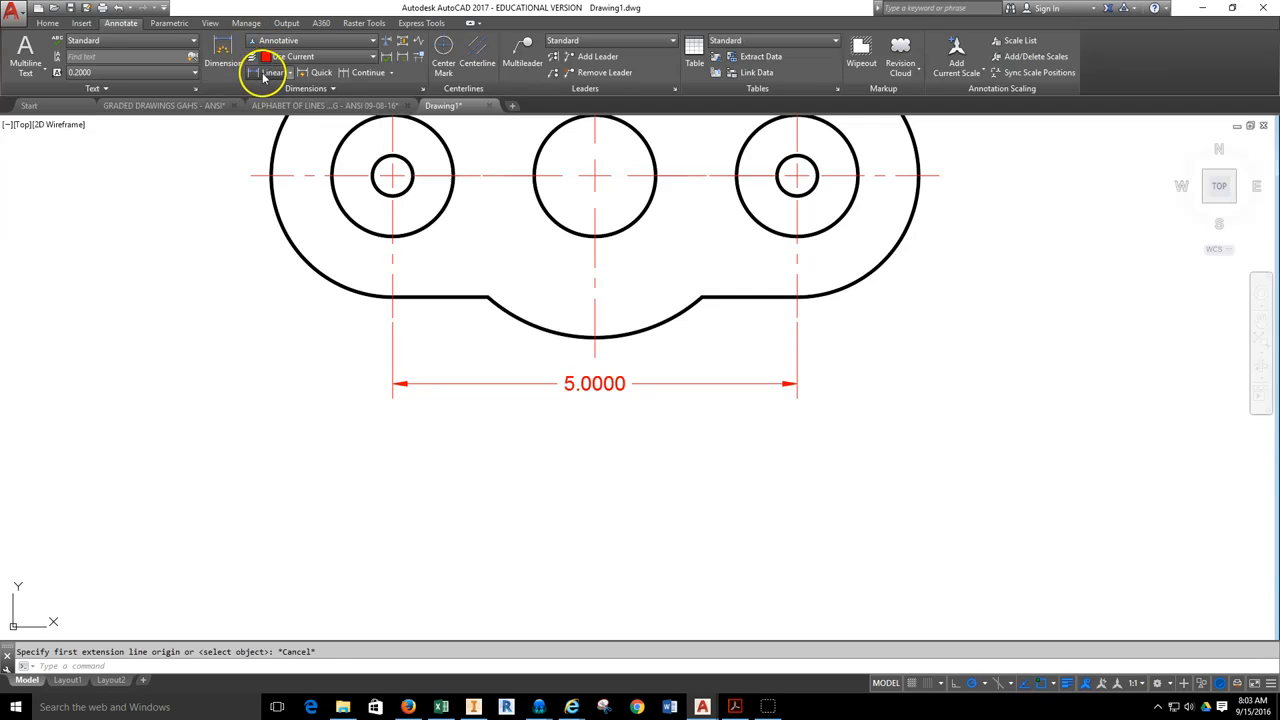
click(392, 316)
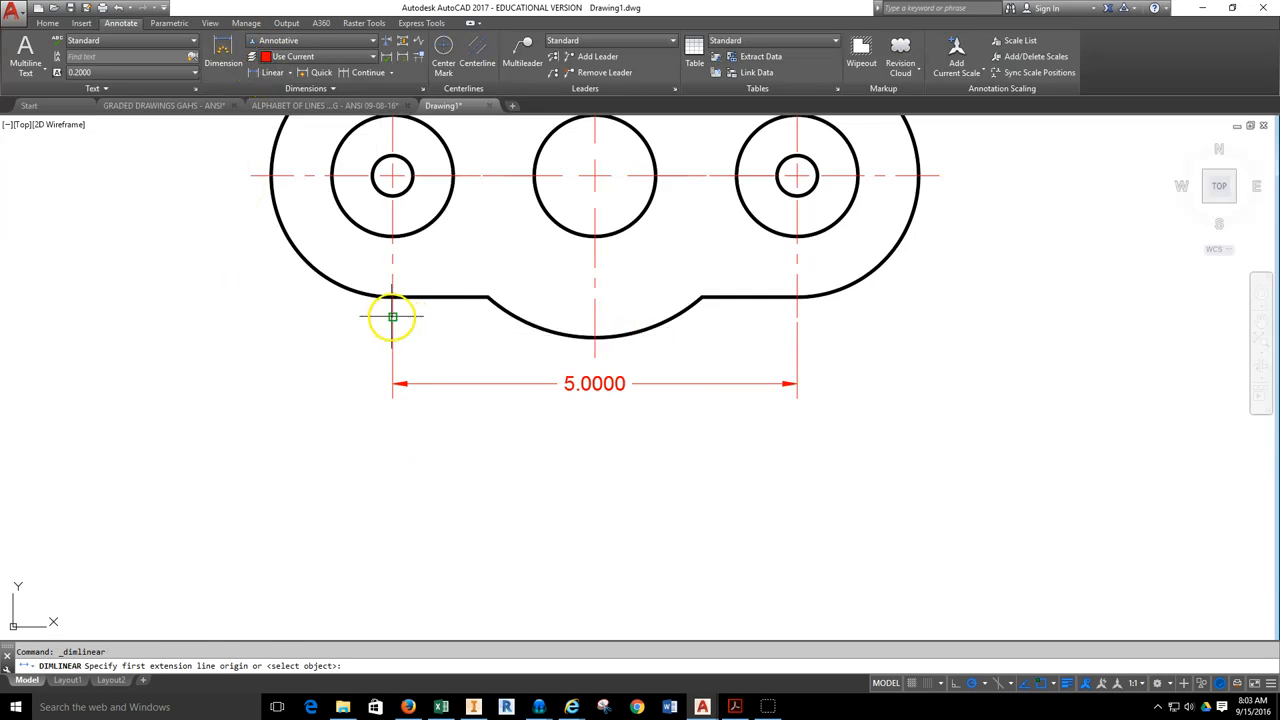
click(796, 316)
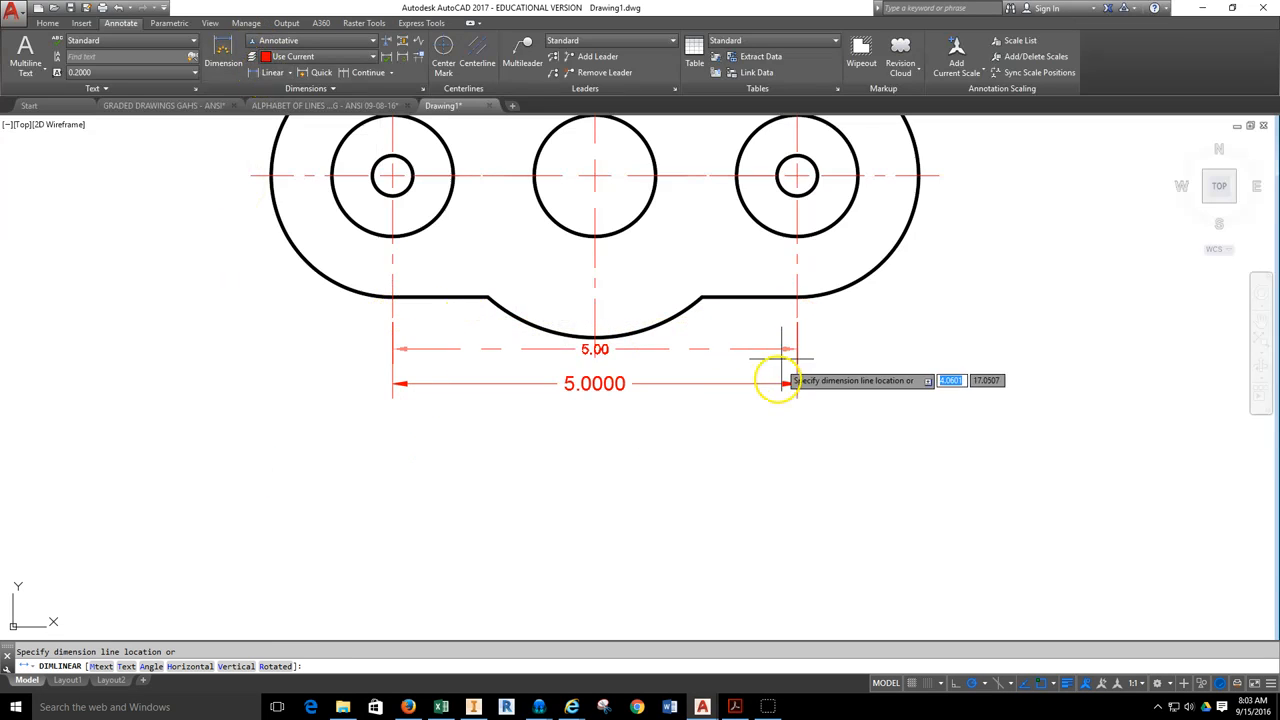
click(774, 423)
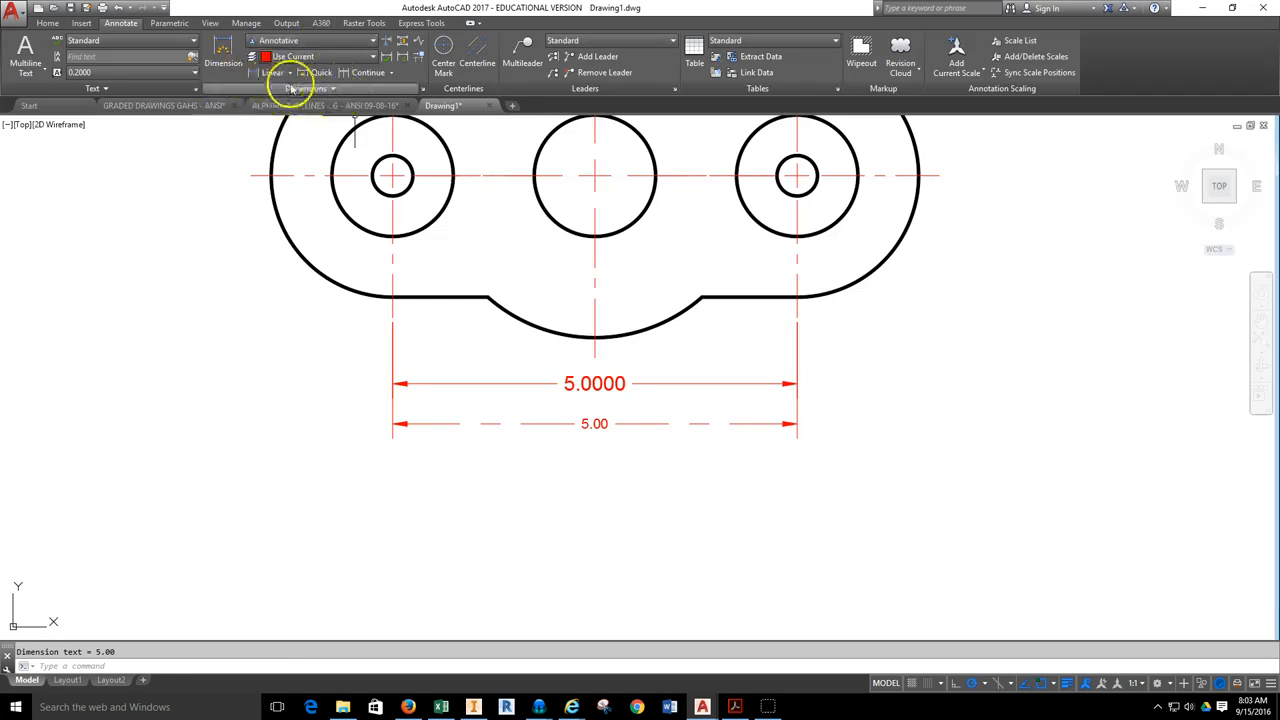
Modify the Standard dimension style, setting its text height to 0.125.
click(424, 91)
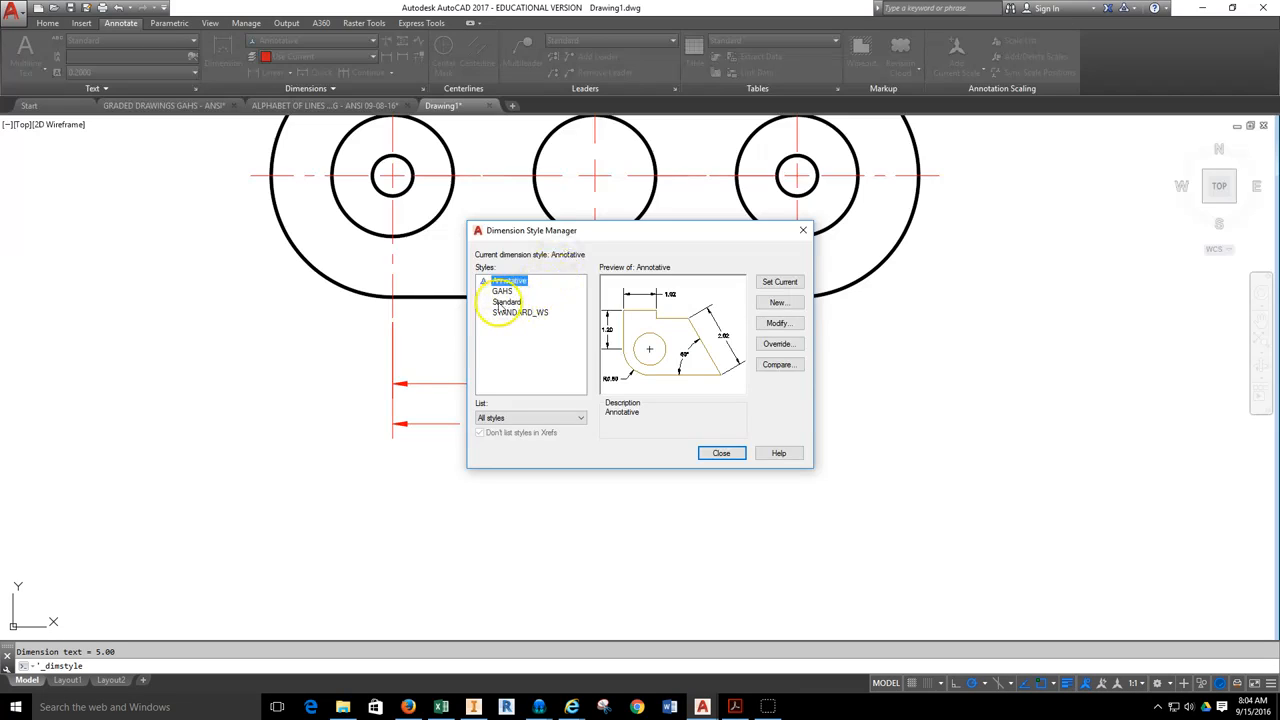
click(503, 302)
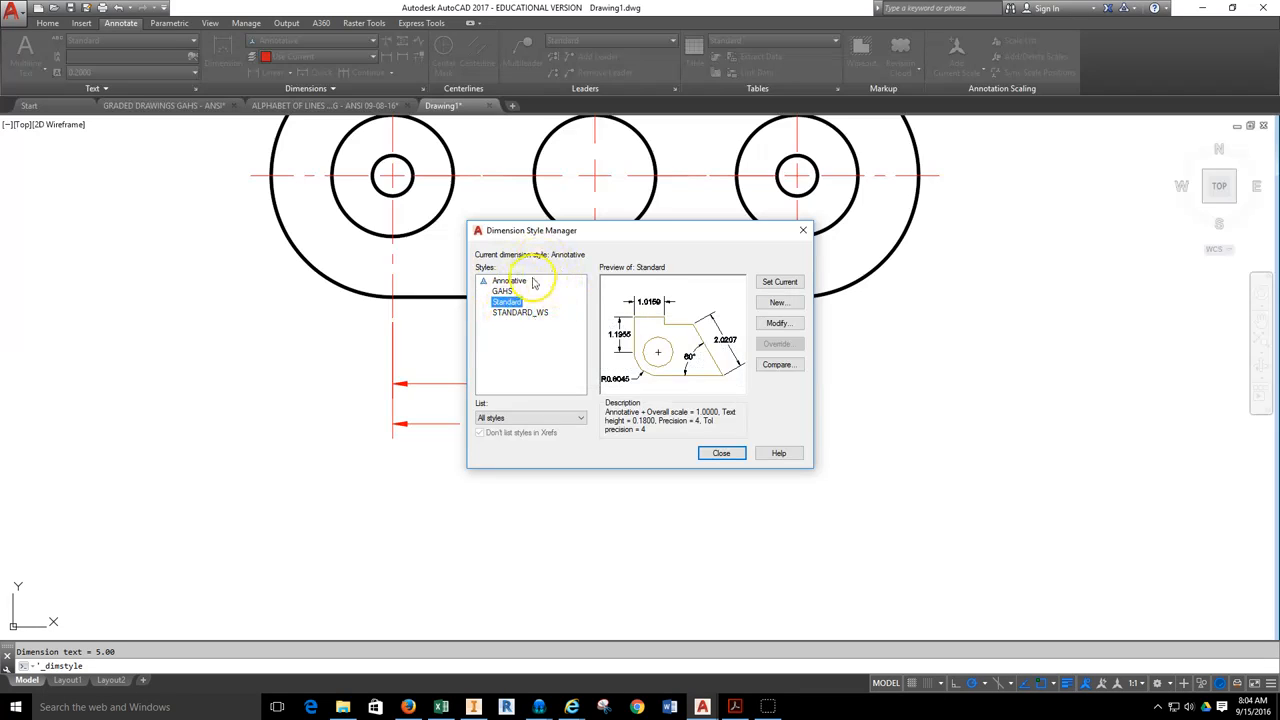
click(775, 325)
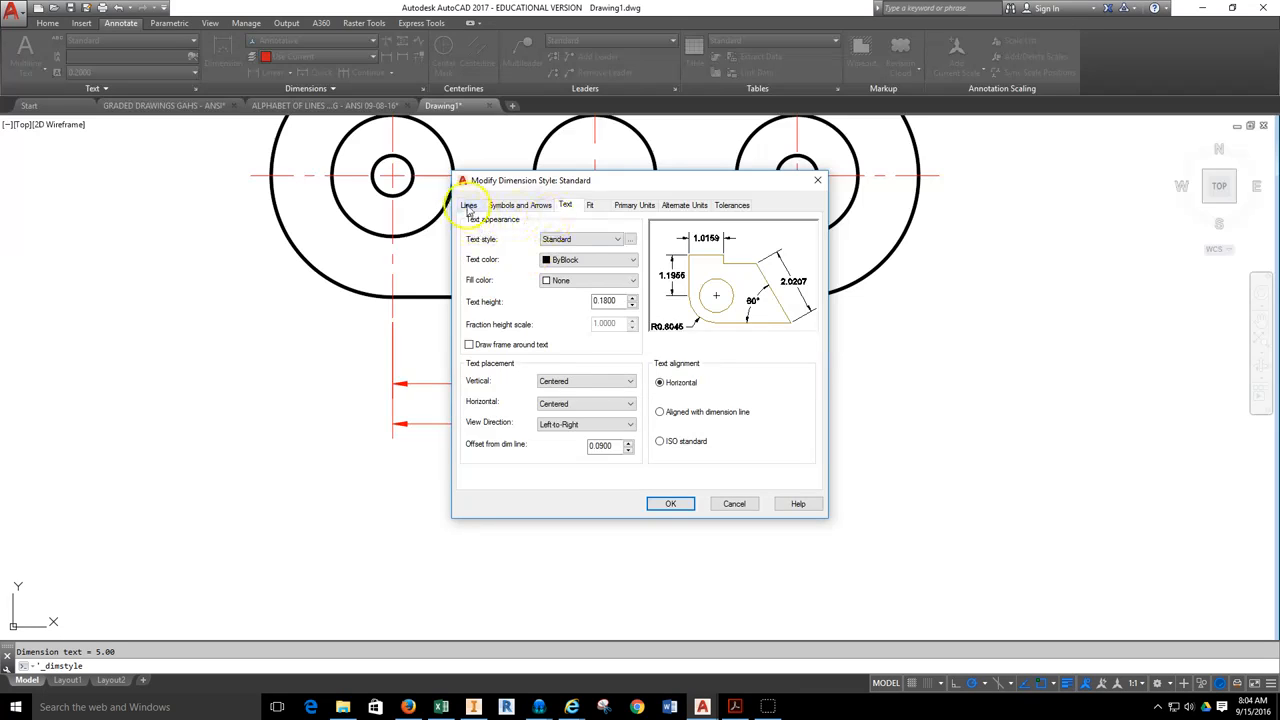
click(468, 205)
click(520, 205)
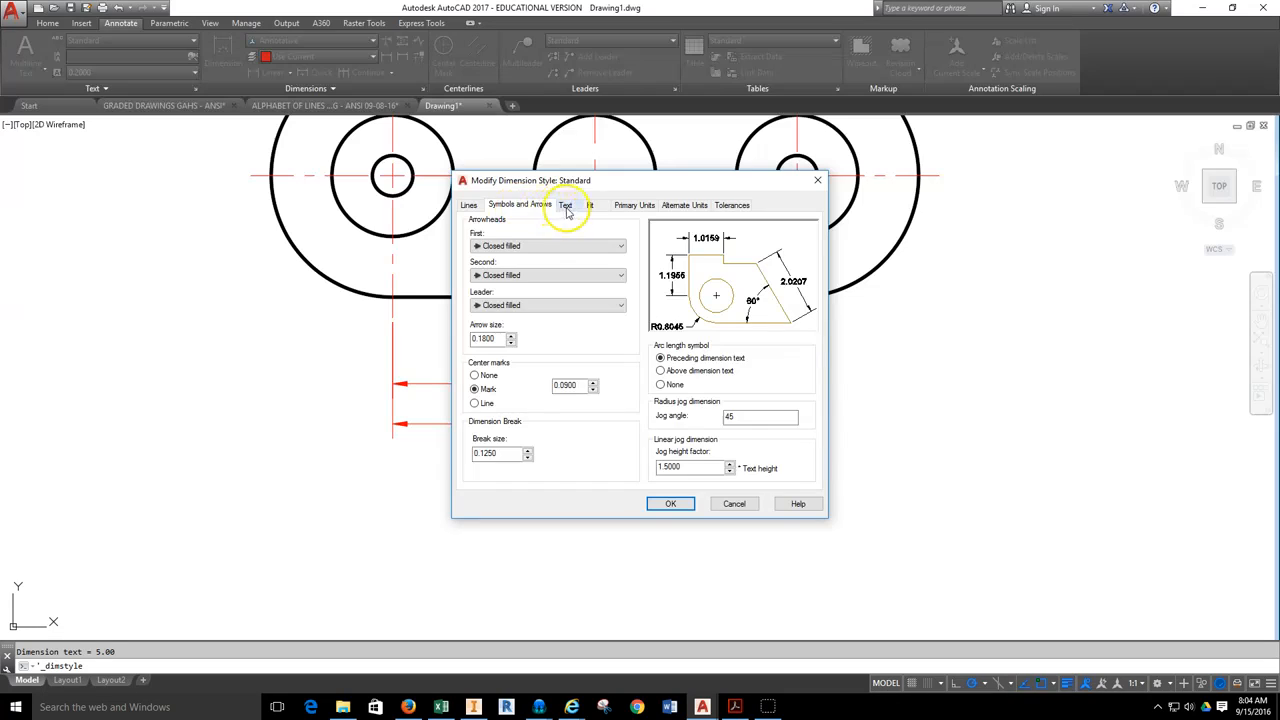
click(565, 205)
click(592, 207)
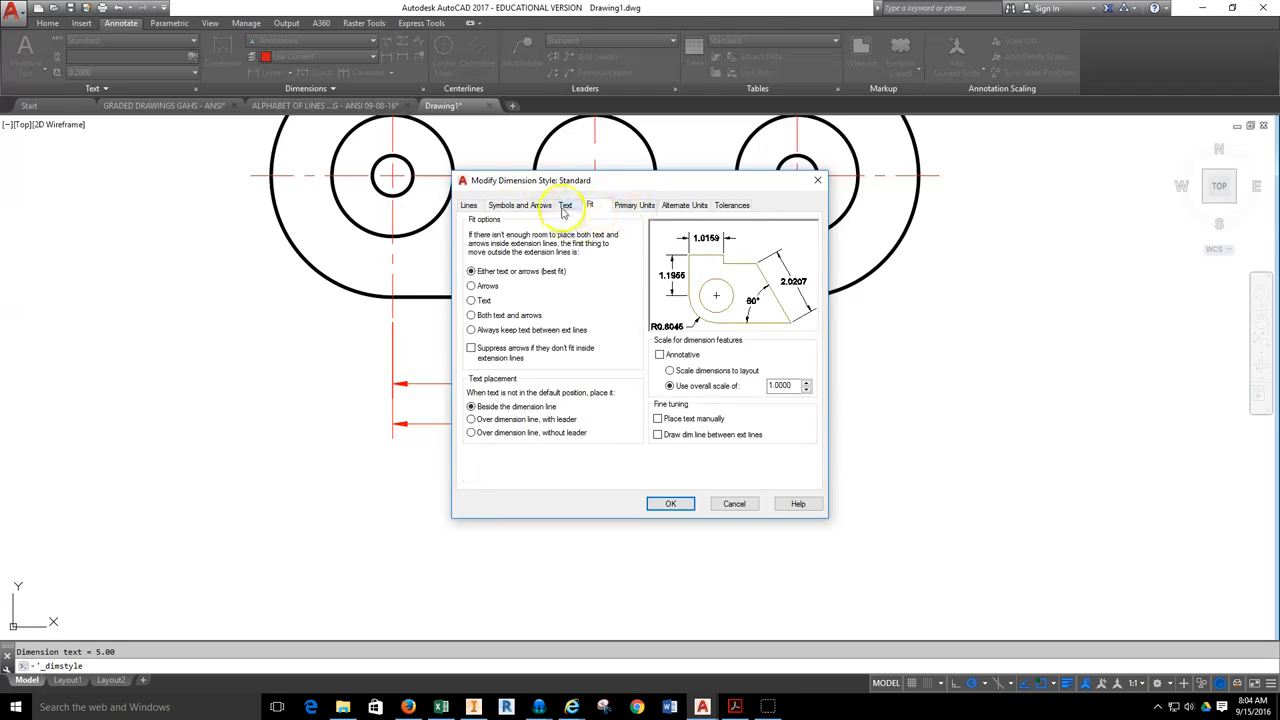
click(565, 207)
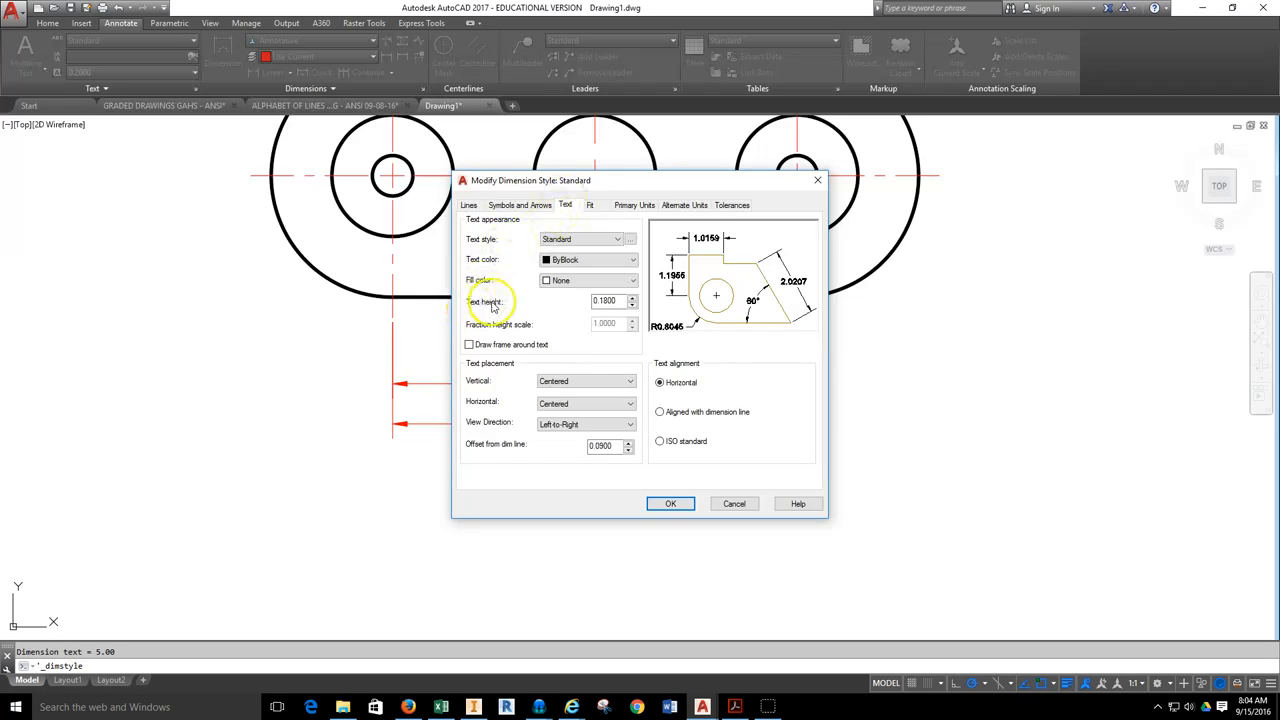
click(600, 301)
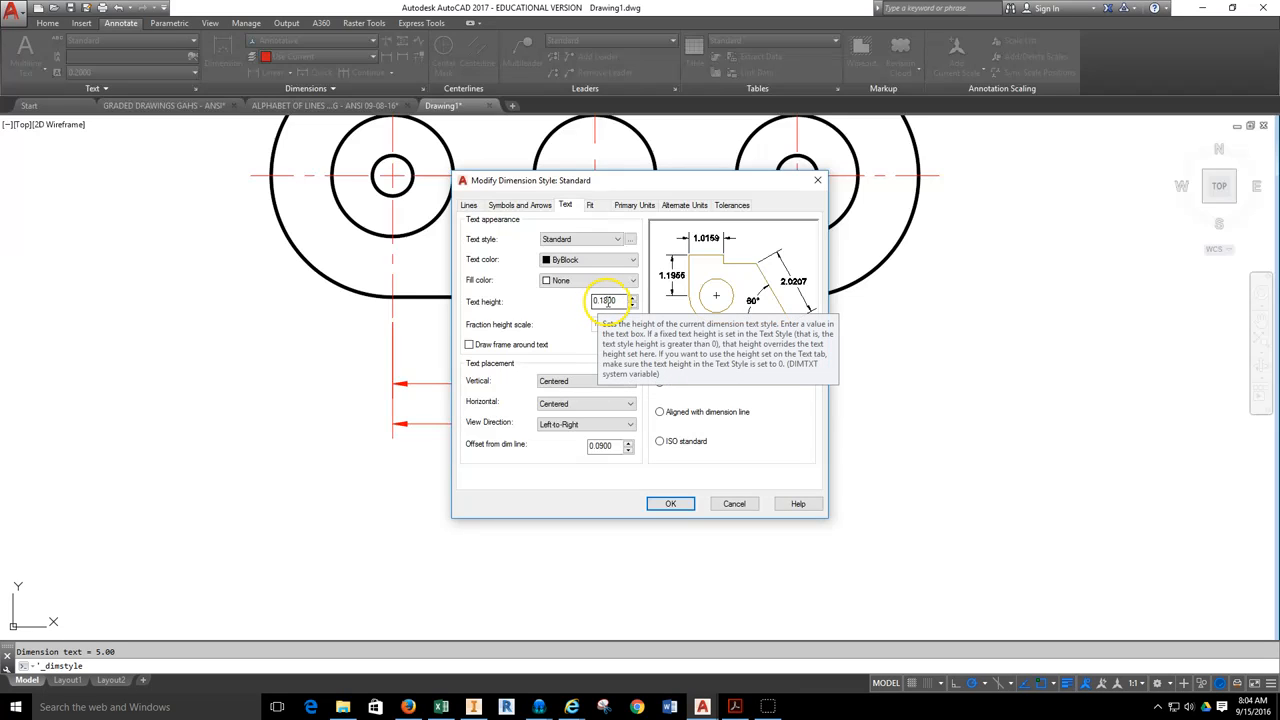
drag(620, 301, 604, 303)
text(25)
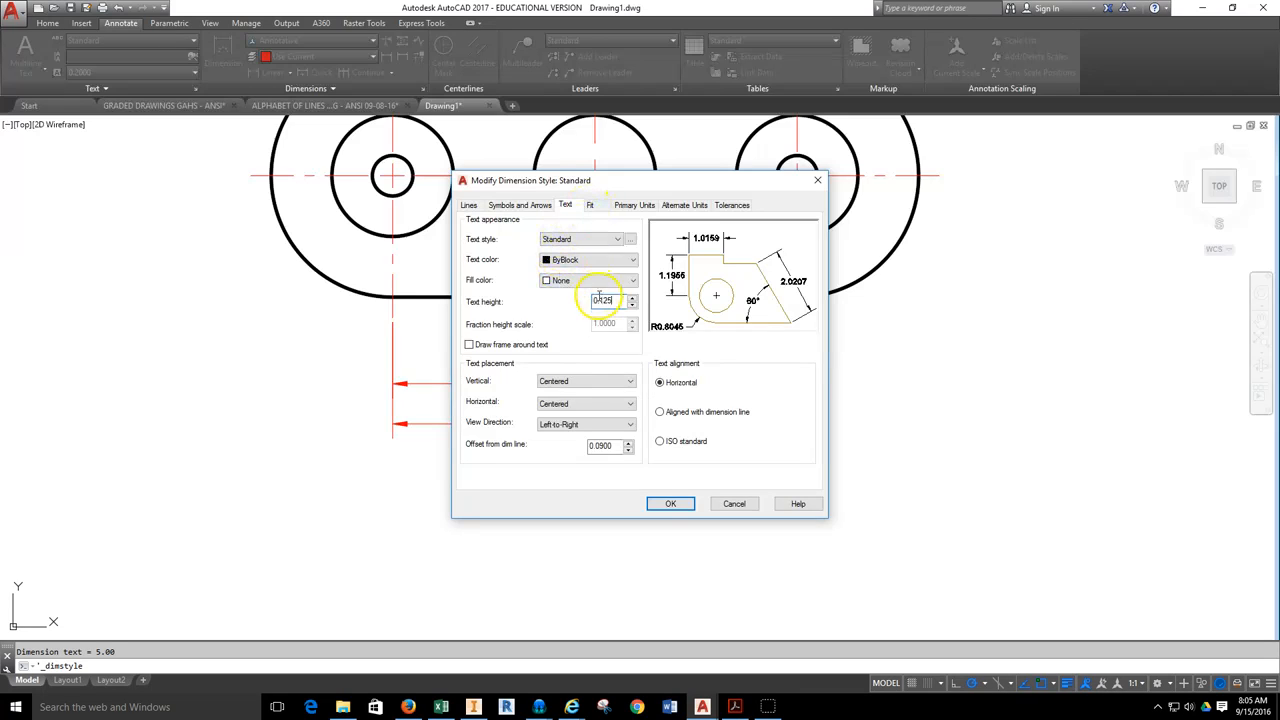
Set the Standard style's linear dimension precision to 0.00 and accept the style changes.
click(604, 205)
click(620, 205)
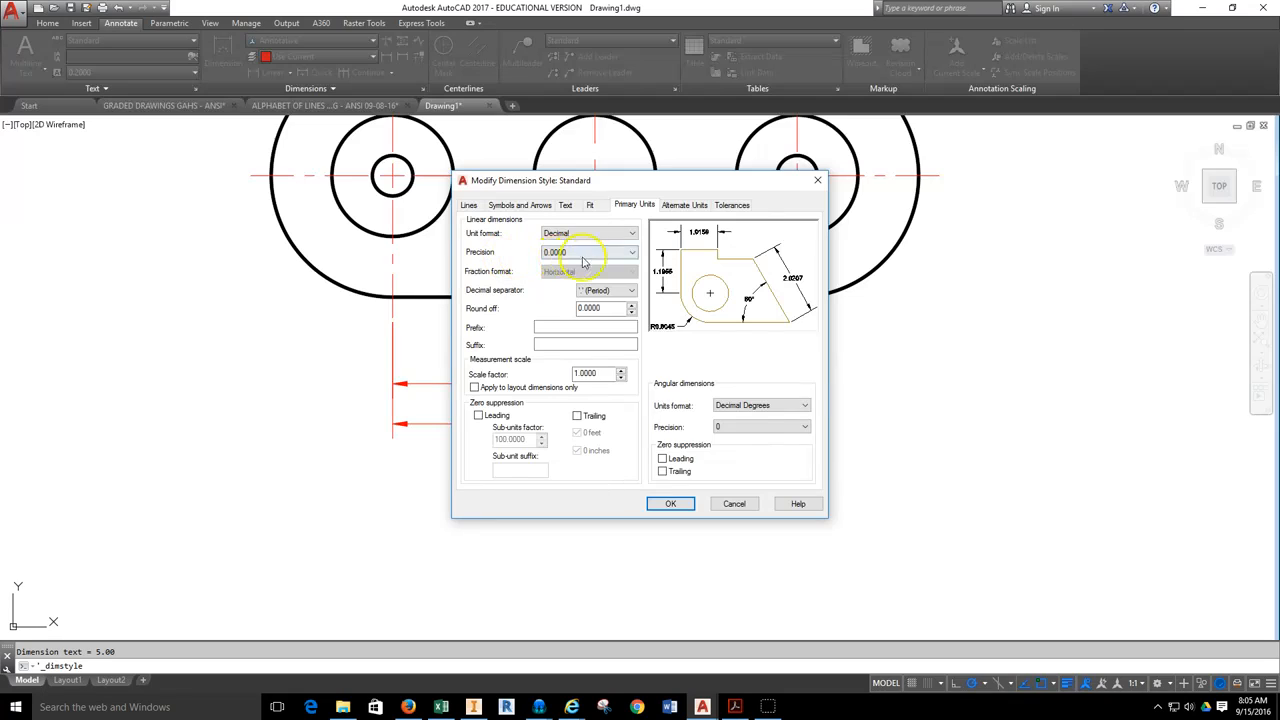
click(632, 252)
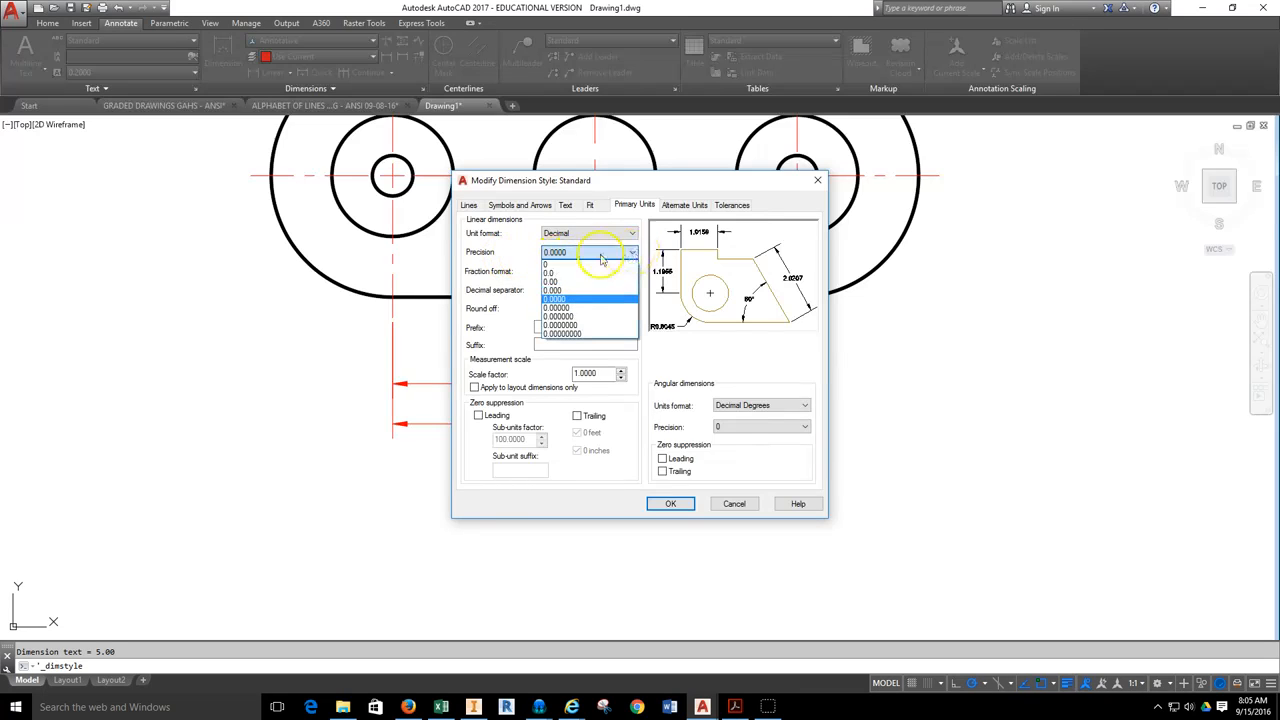
click(560, 281)
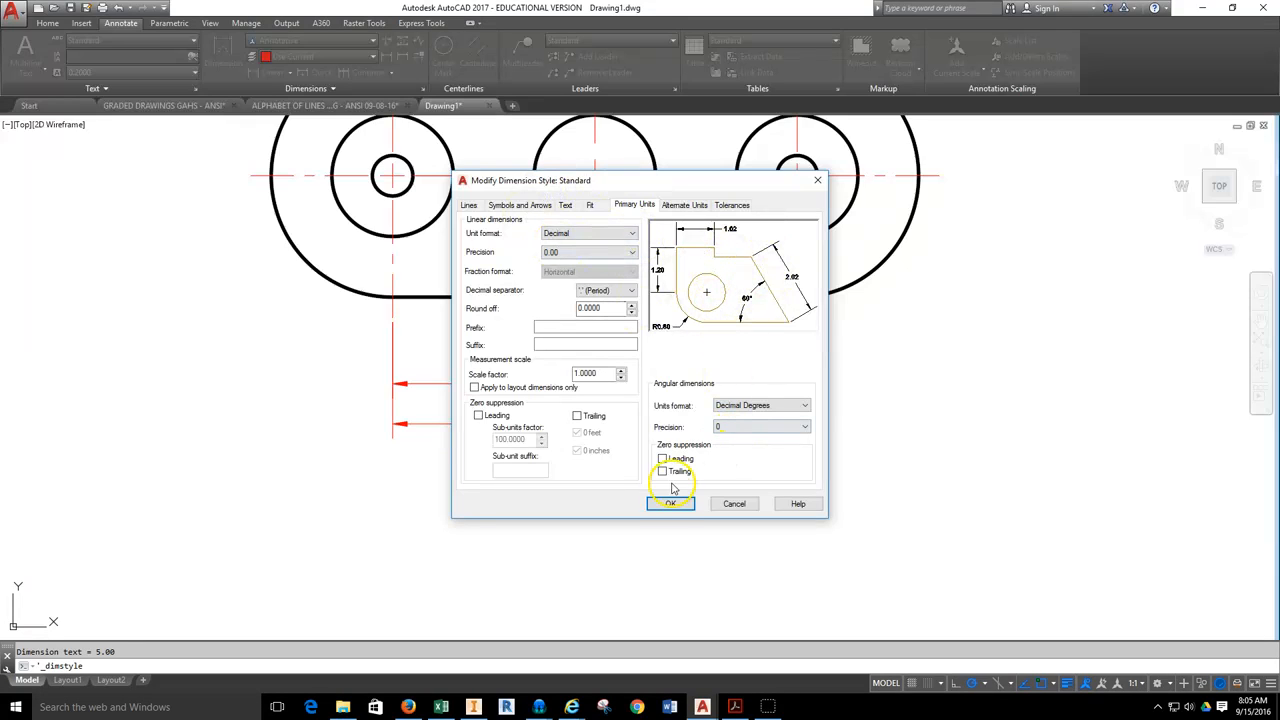
click(670, 504)
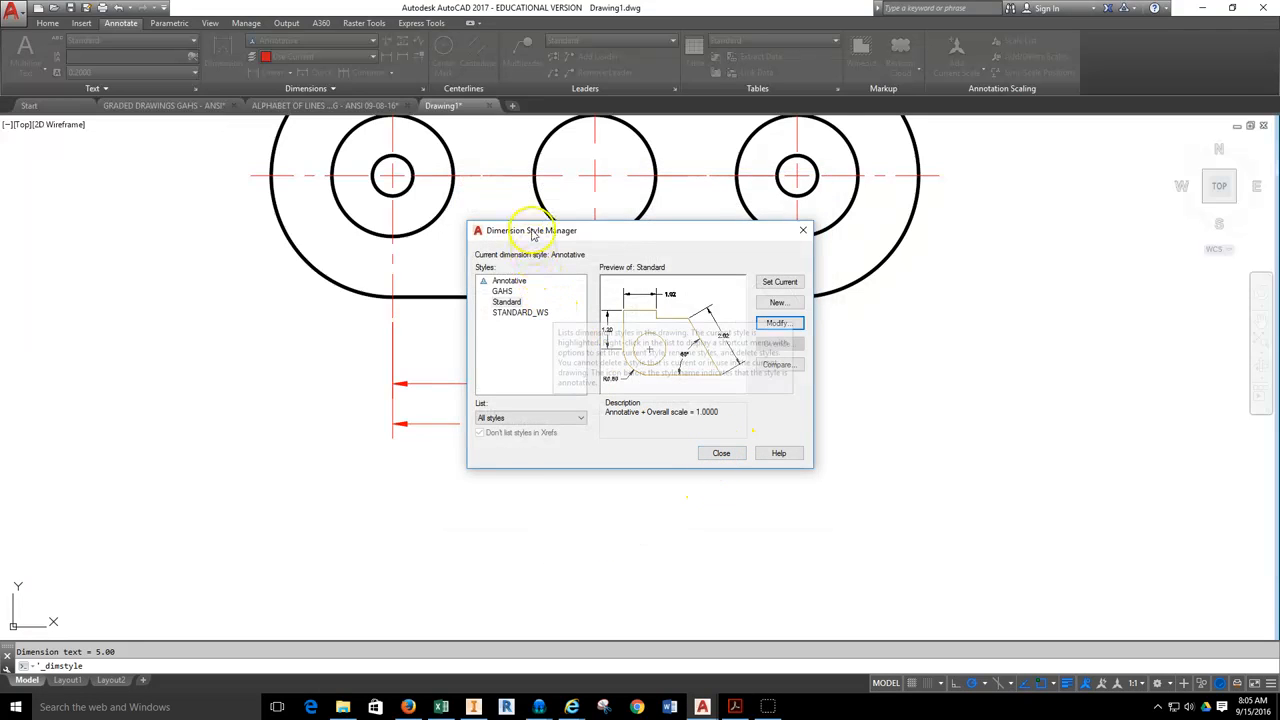
Review the Annotative dimension style's text height, fit scaling and primary unit precision, and close the Dimension Style Manager.
drag(524, 240, 522, 253)
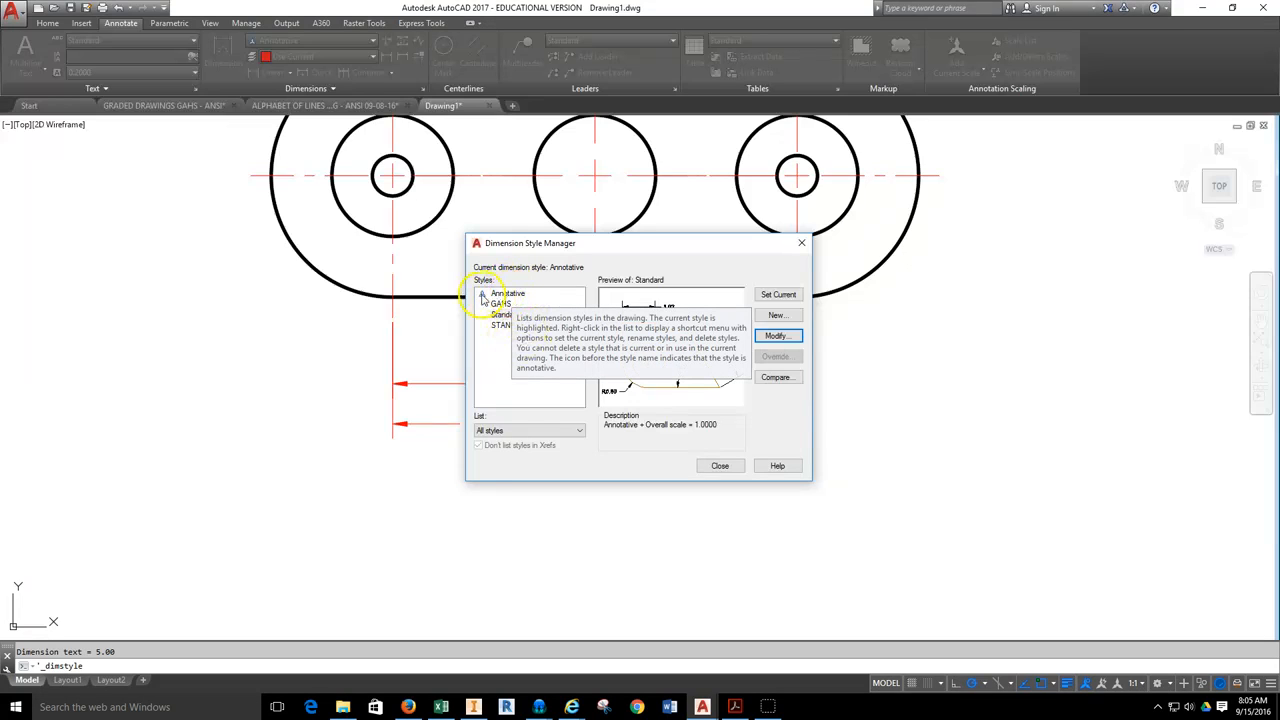
click(507, 293)
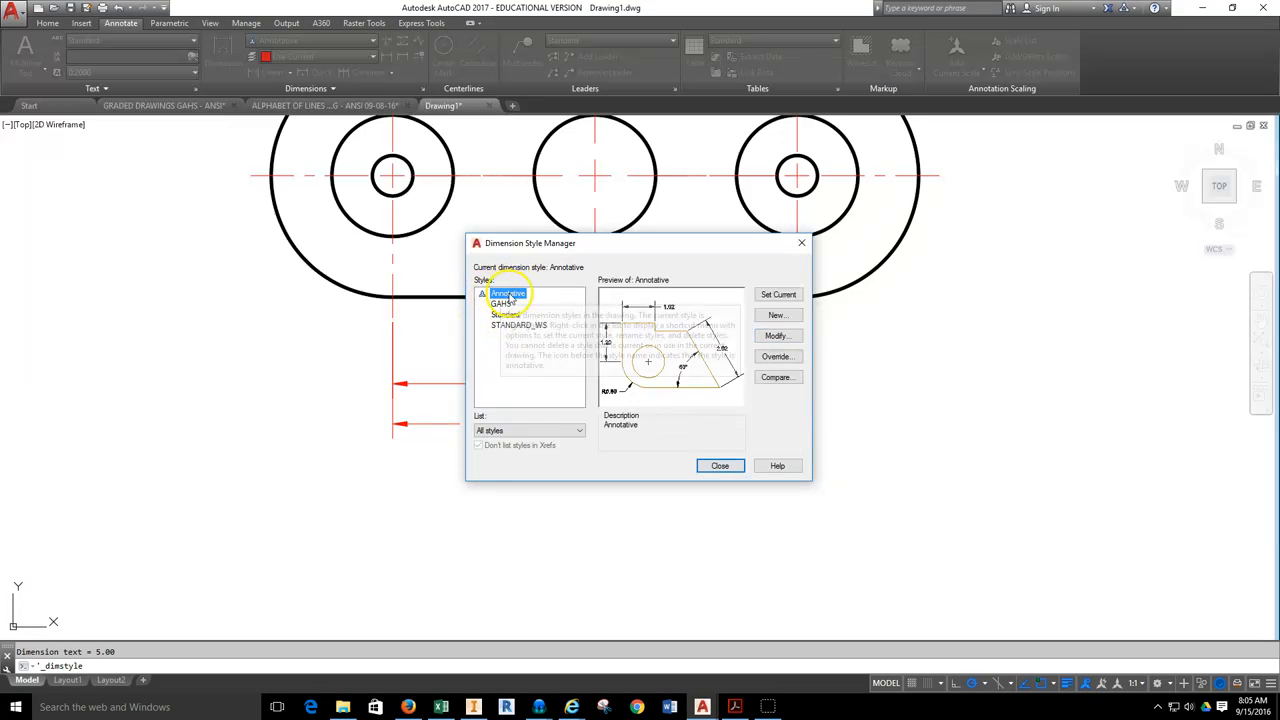
click(778, 337)
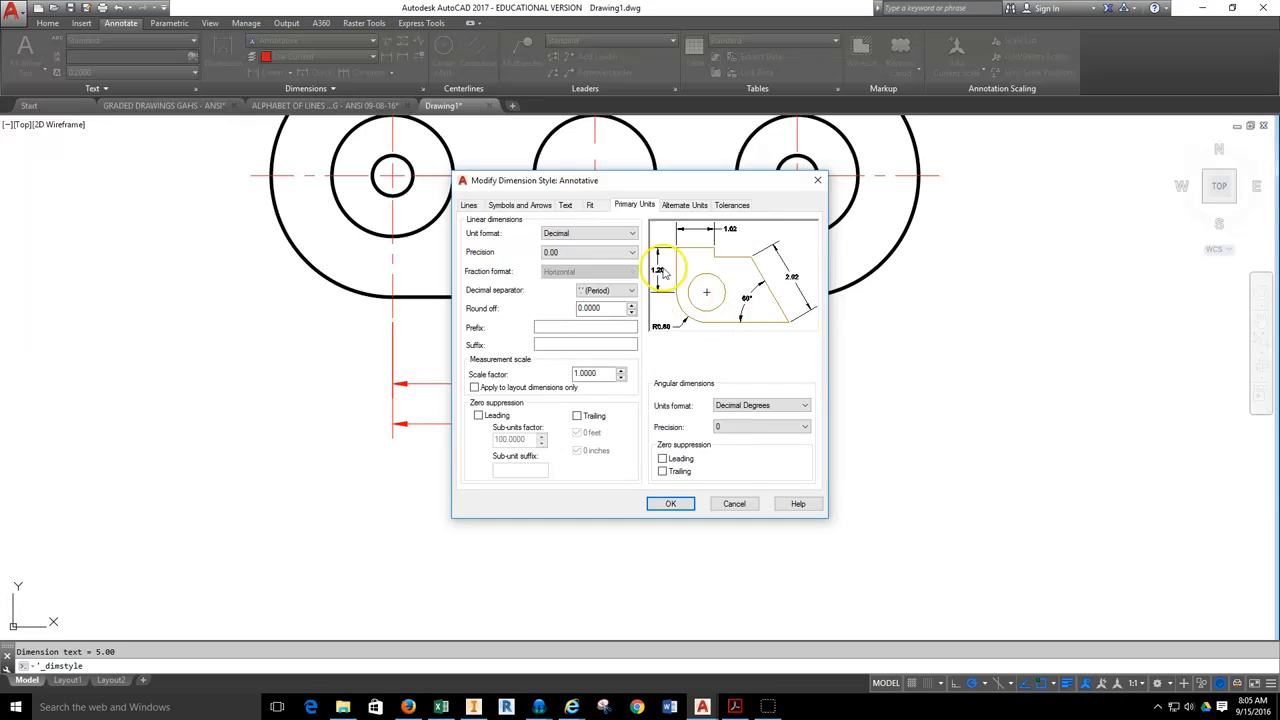
click(568, 206)
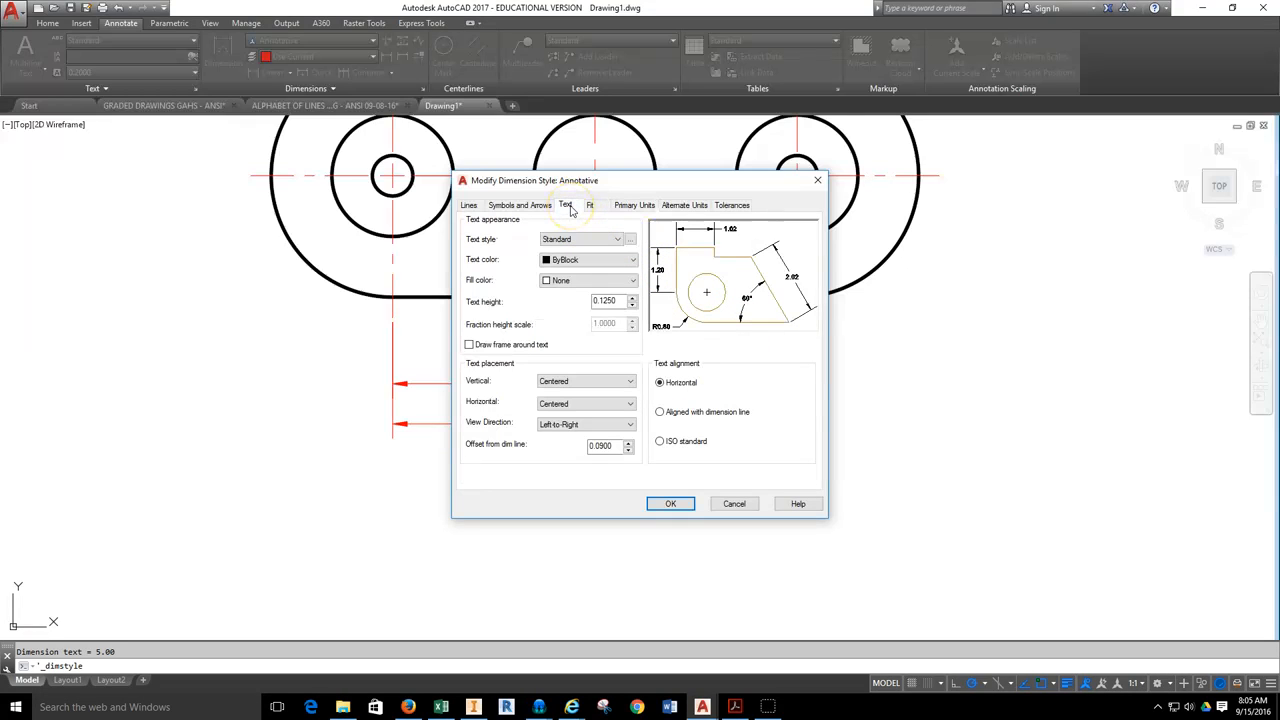
double_click(600, 303)
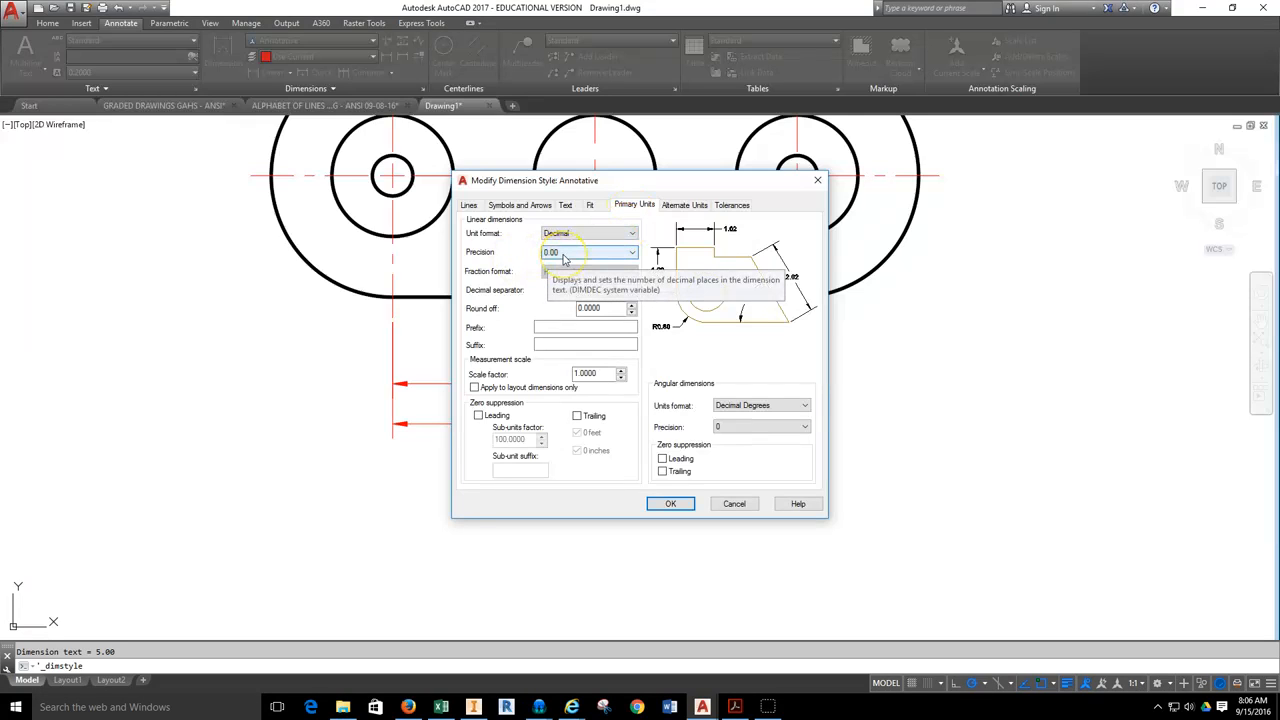
click(591, 205)
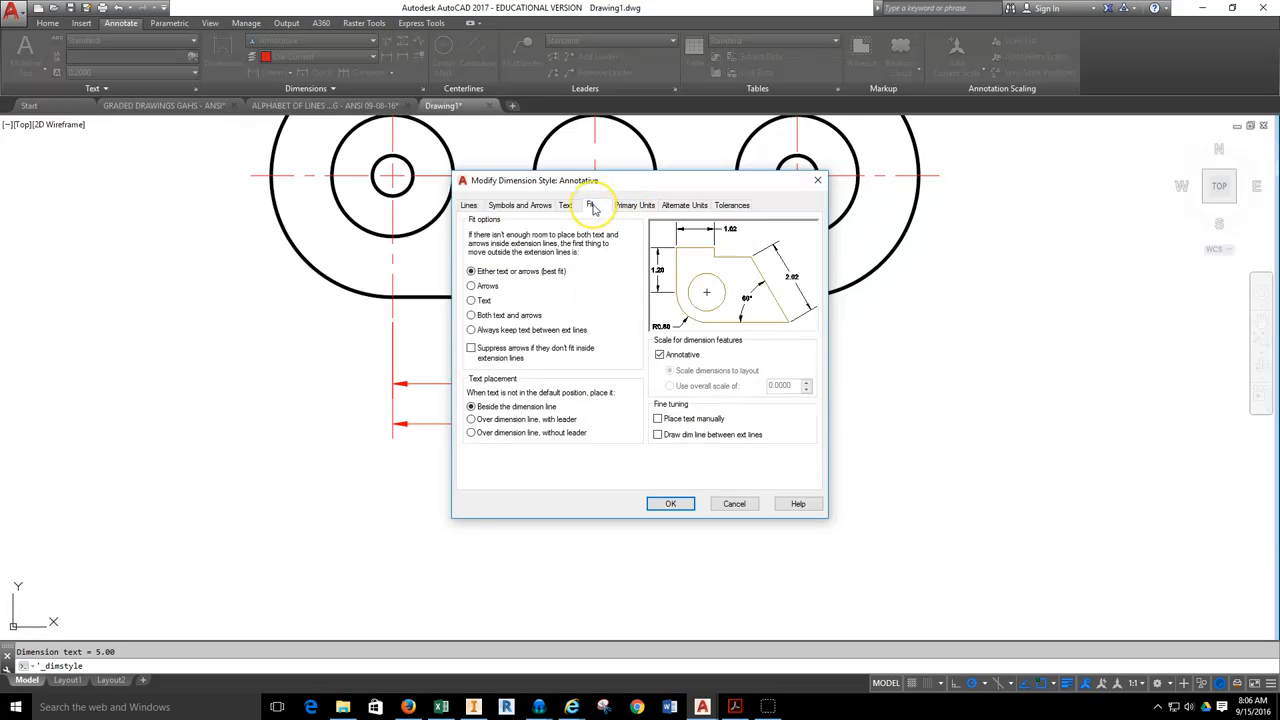
click(633, 205)
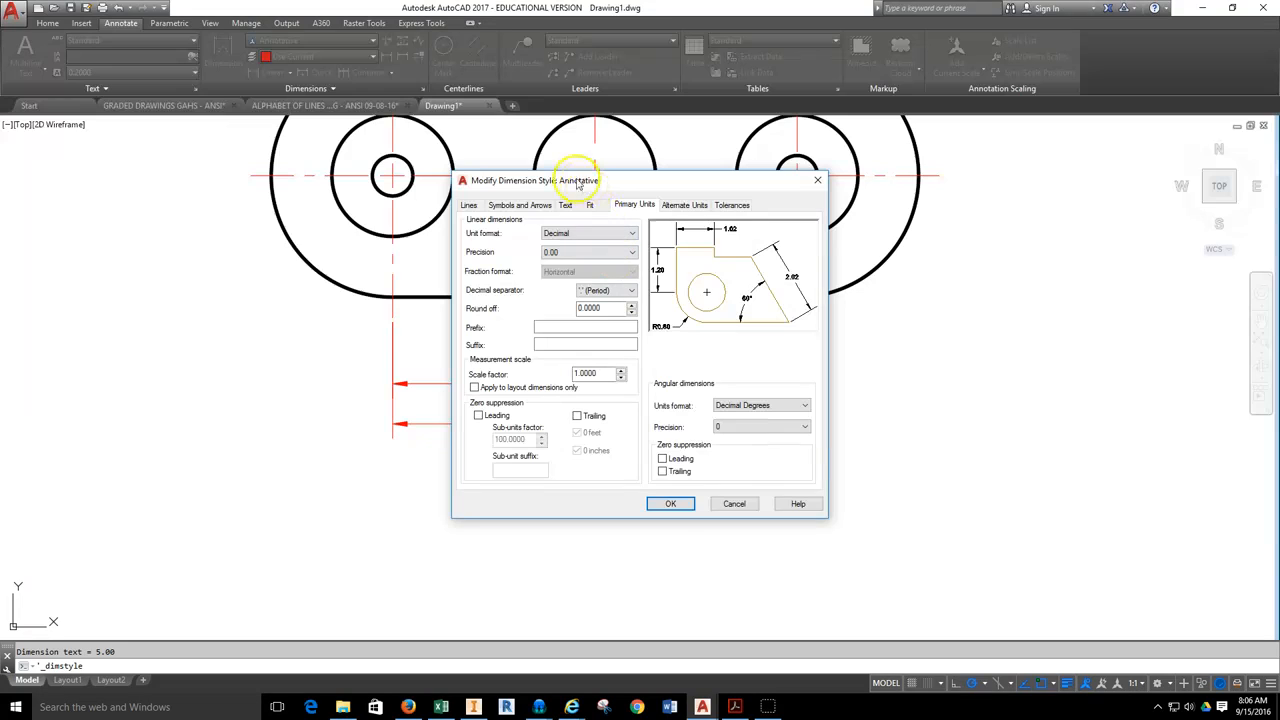
click(670, 503)
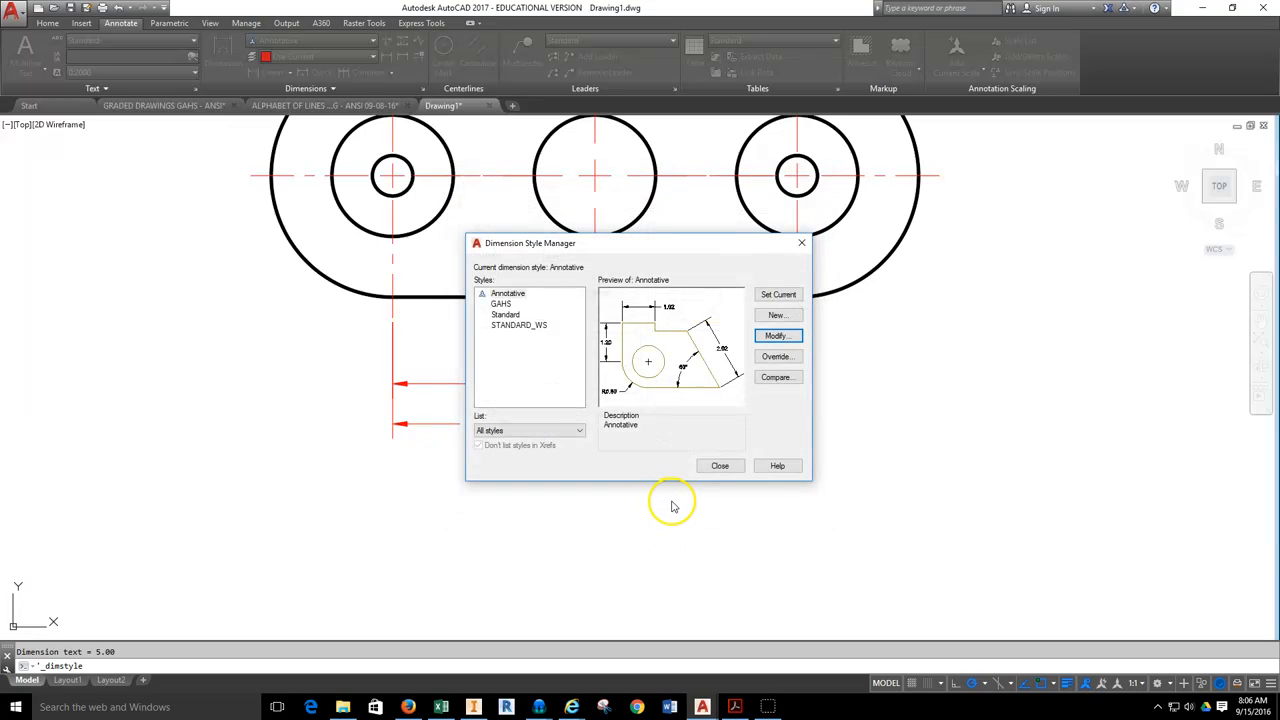
click(719, 465)
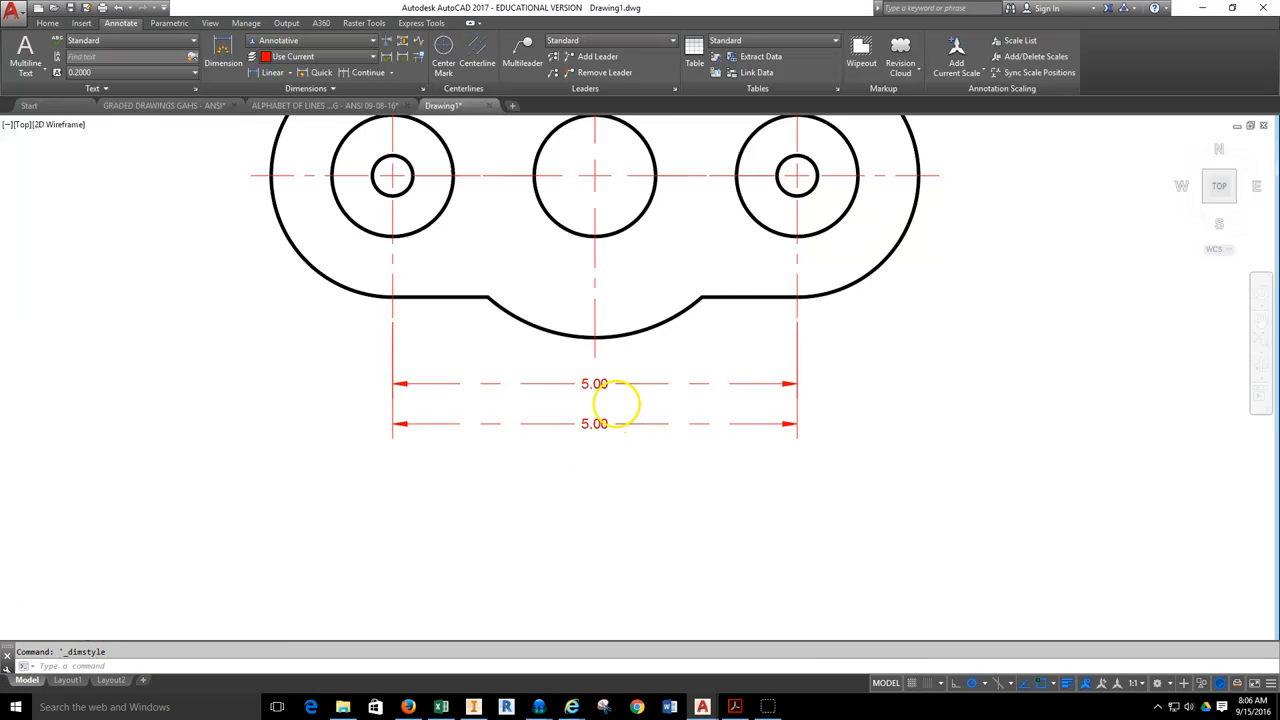
Switch to Layout1 and delete the three paper-space dimensions below the part.
scroll(614, 403, up, 2)
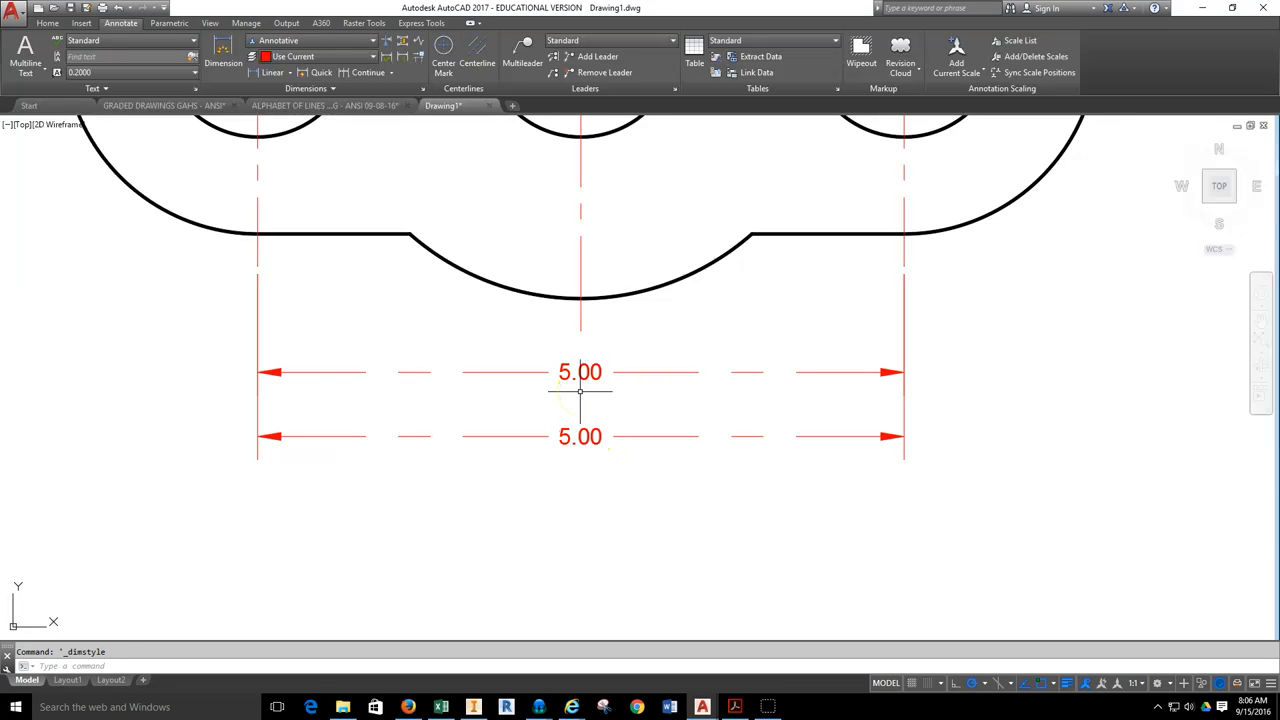
click(44, 609)
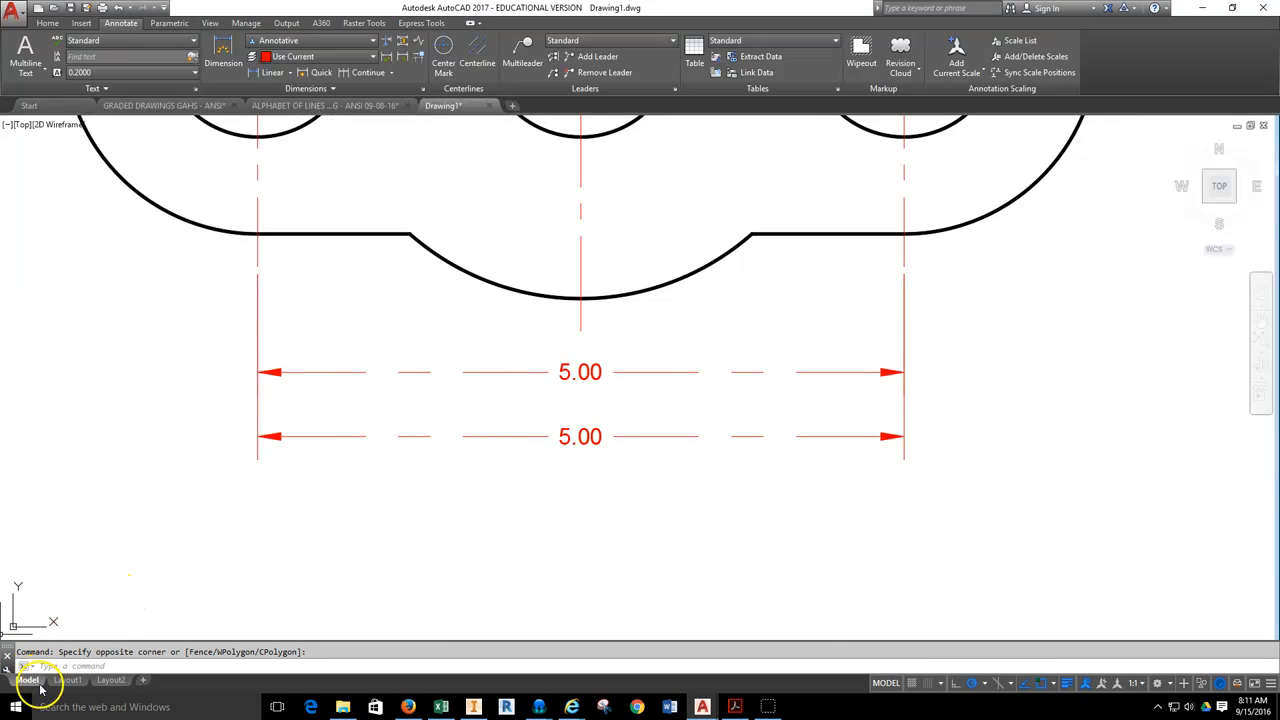
click(68, 680)
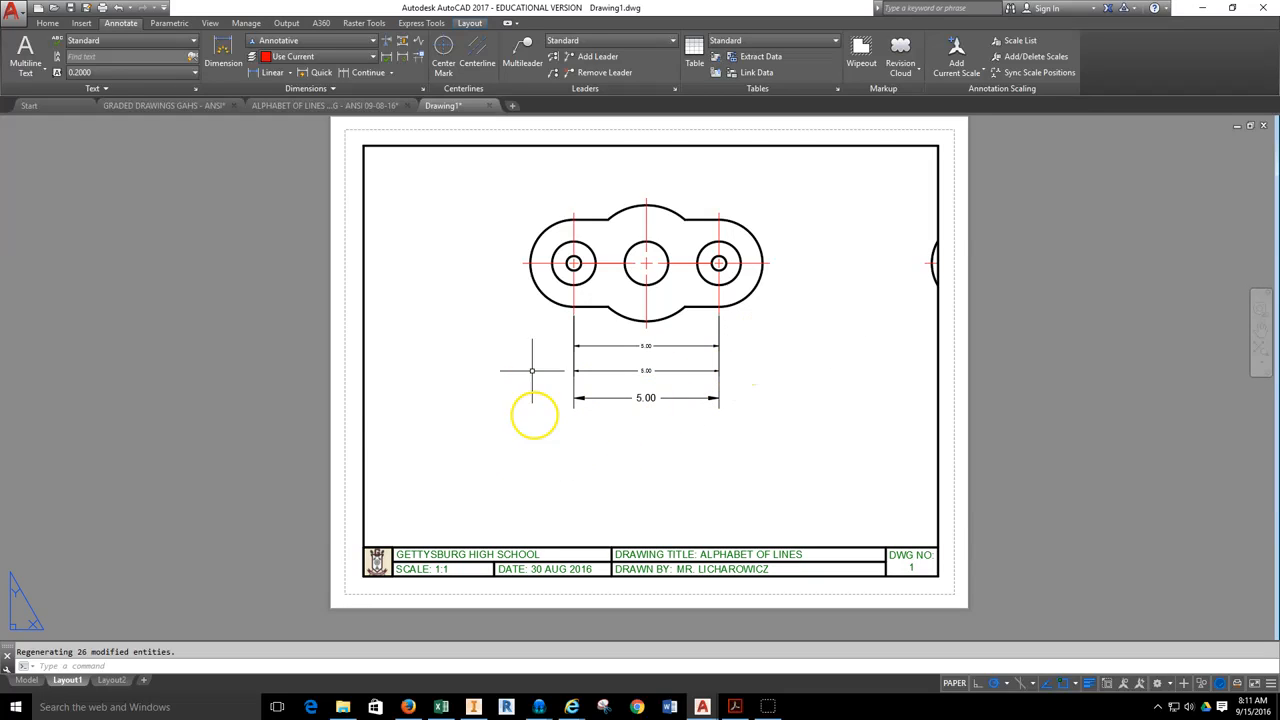
double_click(543, 432)
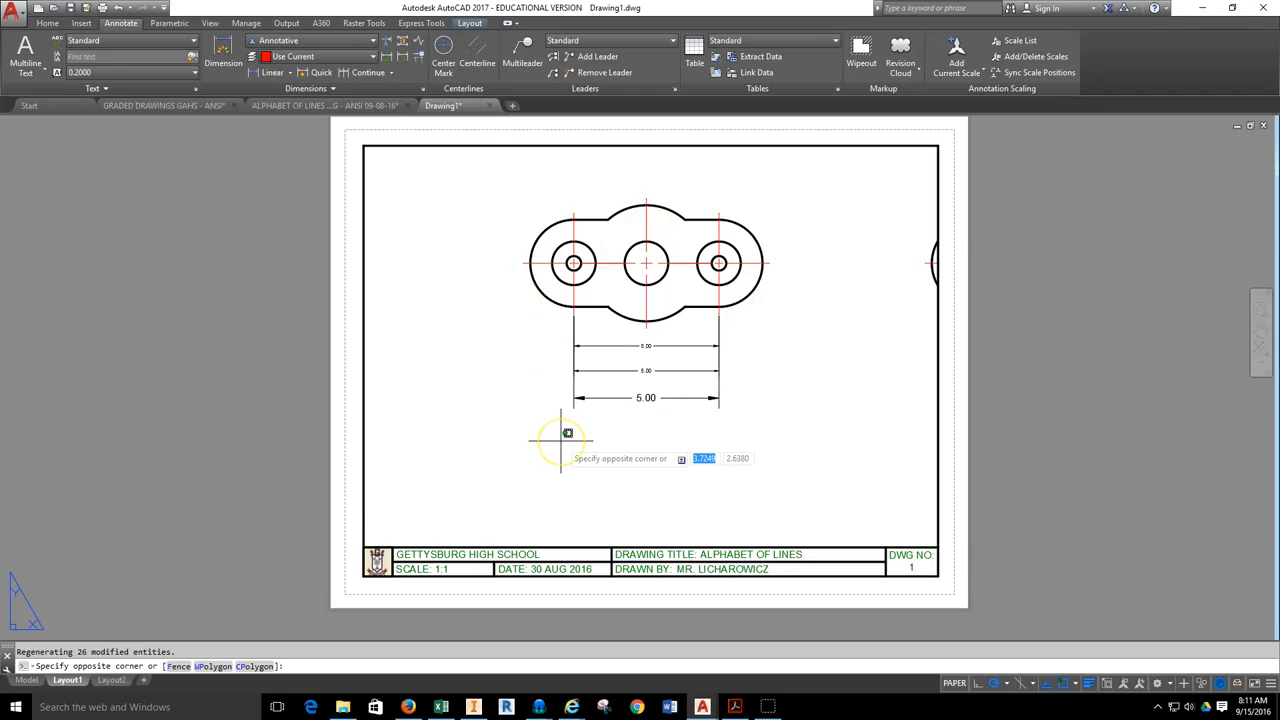
middle_drag(521, 383, 804, 412)
scroll(572, 321, down, 1)
middle_drag(572, 321, 783, 461)
Set the Layout1 viewport scale to 1:1.
scroll(717, 403, up, 8)
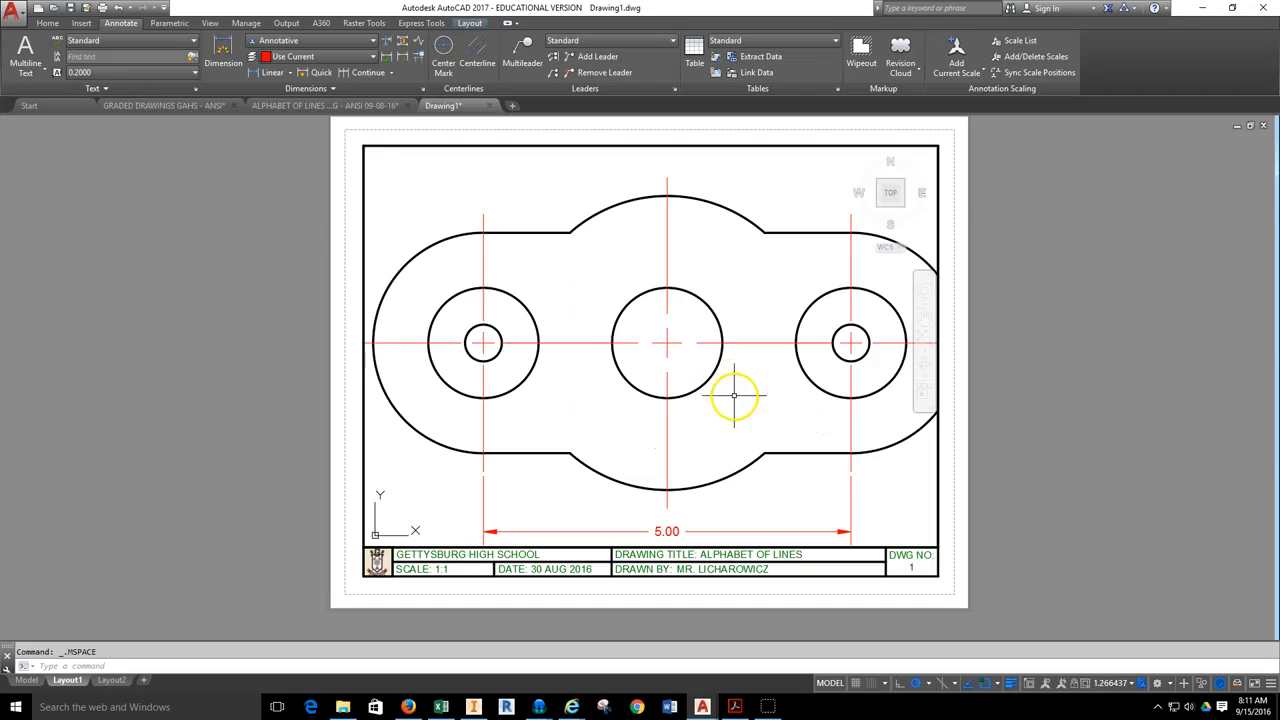
scroll(691, 338, down, 2)
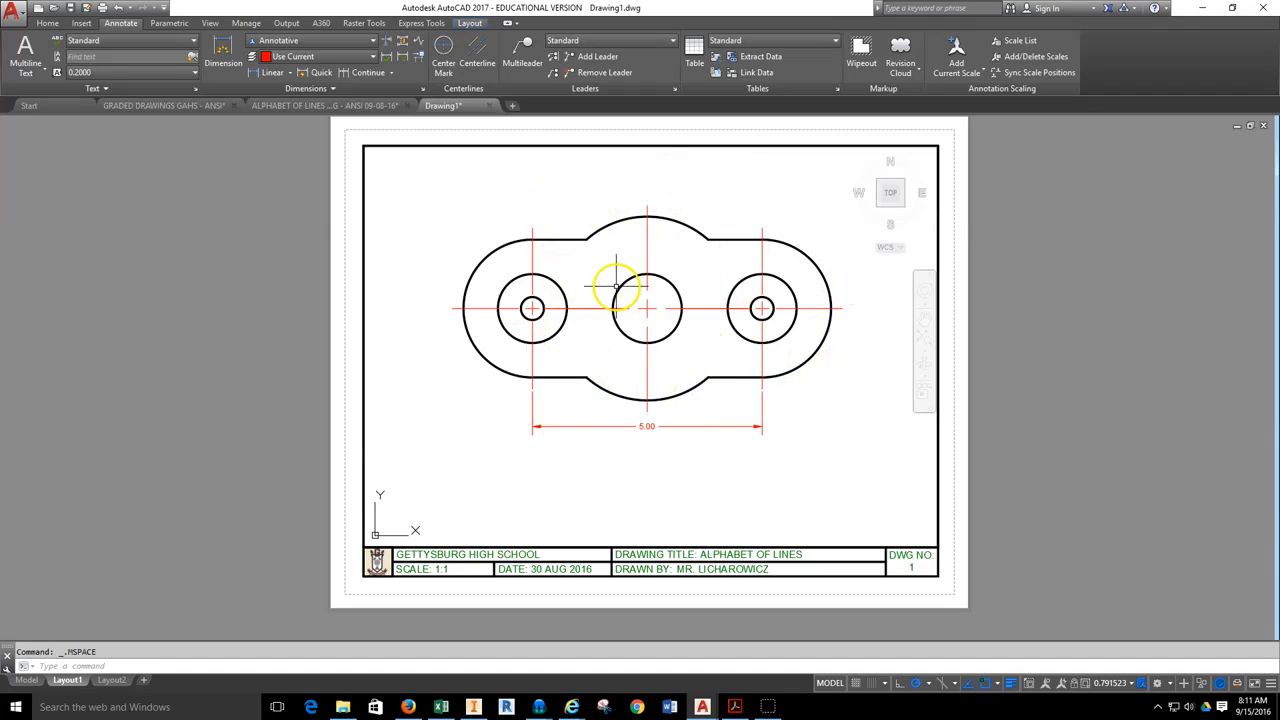
click(1104, 684)
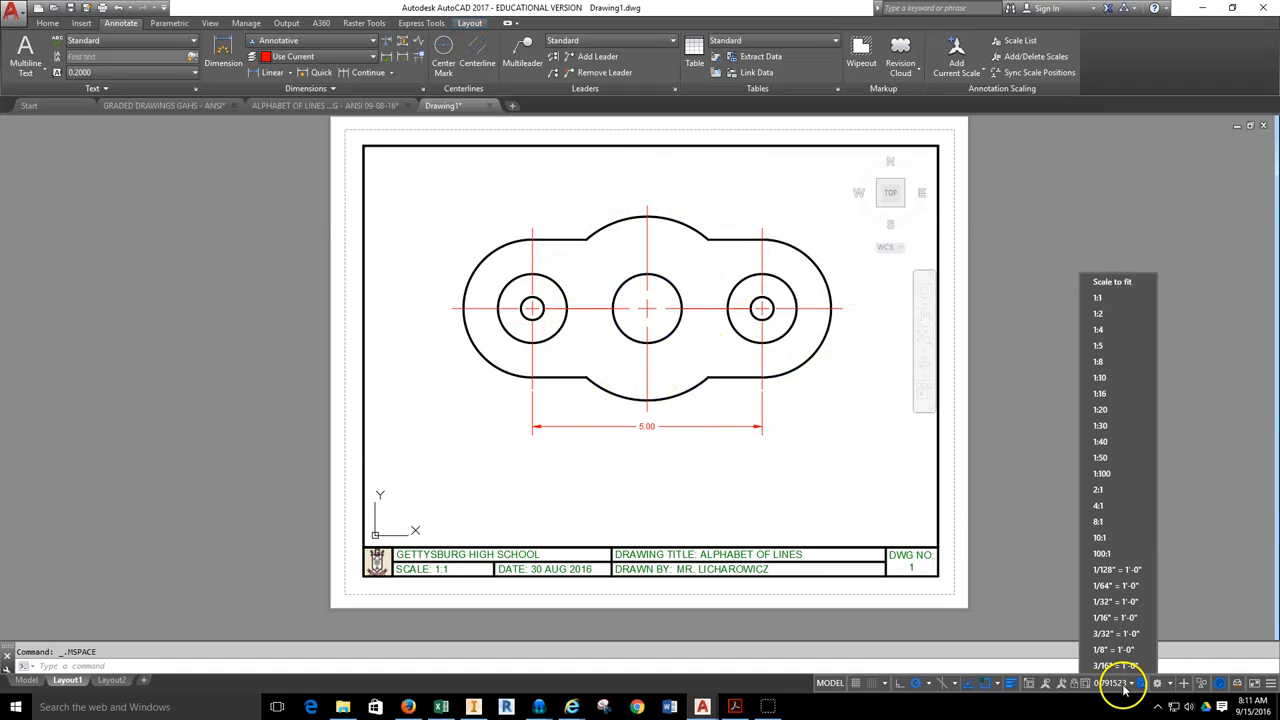
click(1117, 304)
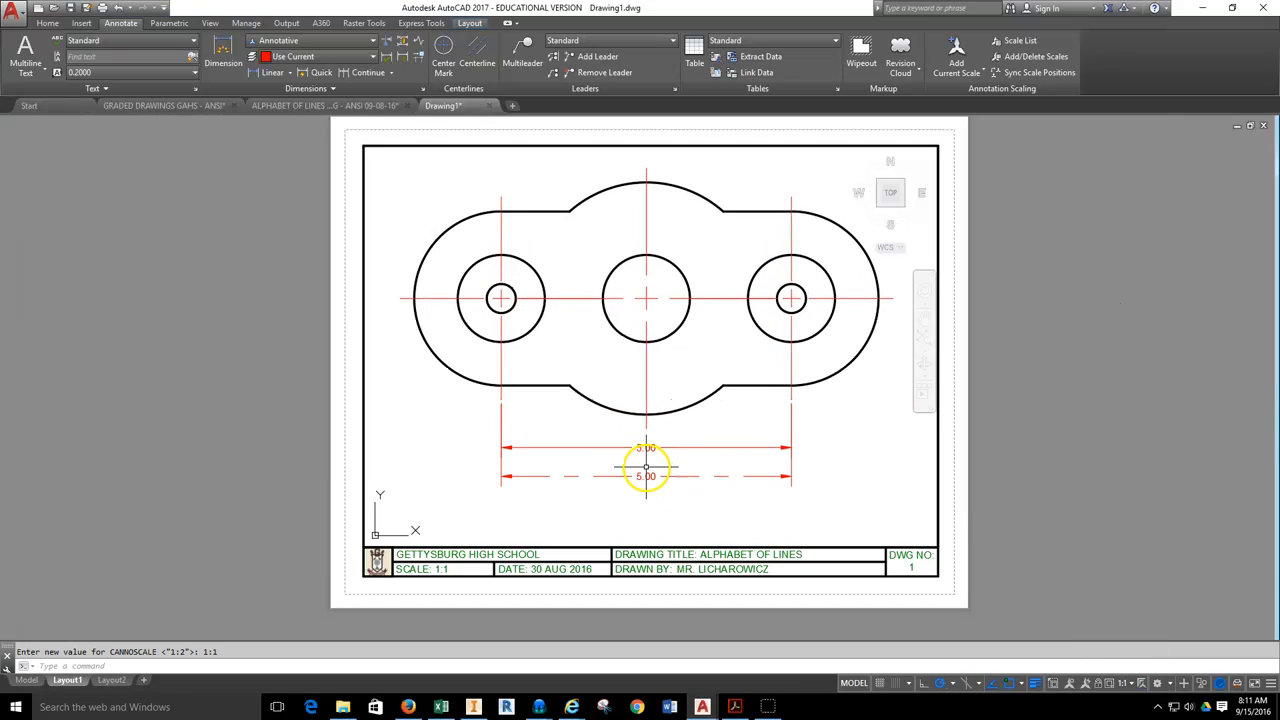
mouse_move(652, 470)
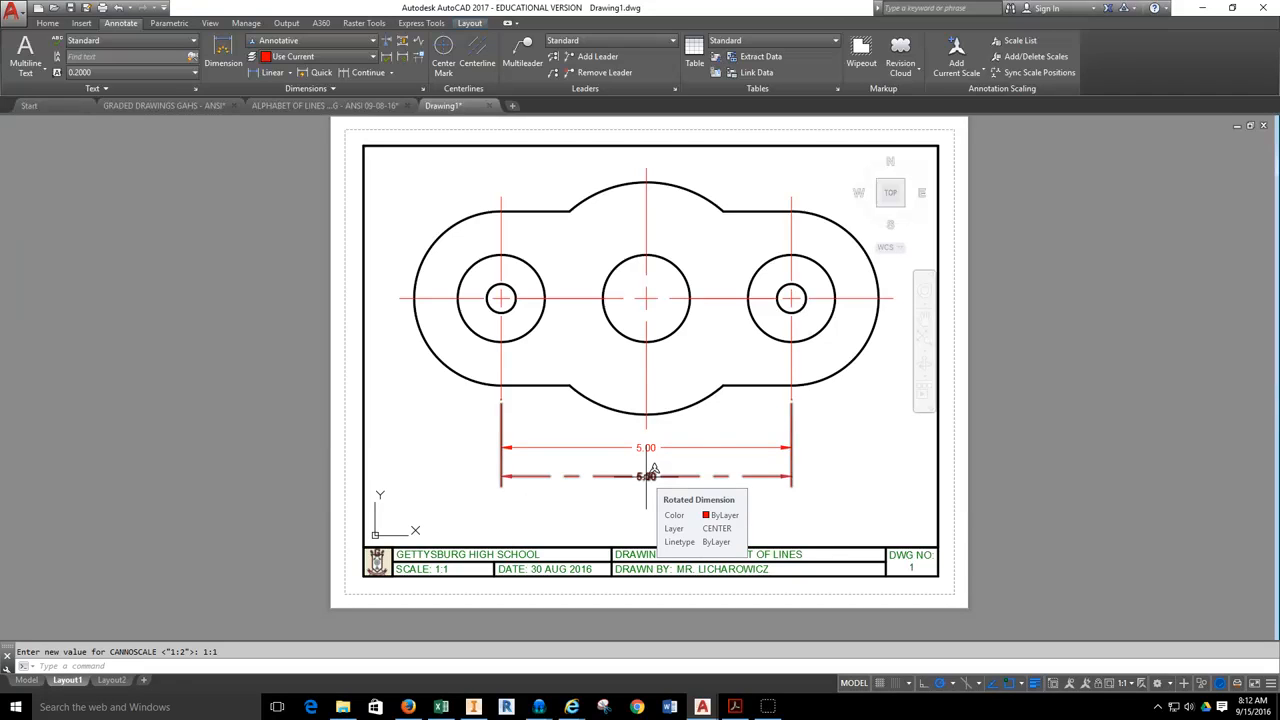
Switch the viewport scale to 1:2 and back to 1:1 to compare the two dimensions below the part.
click(1118, 683)
click(1130, 295)
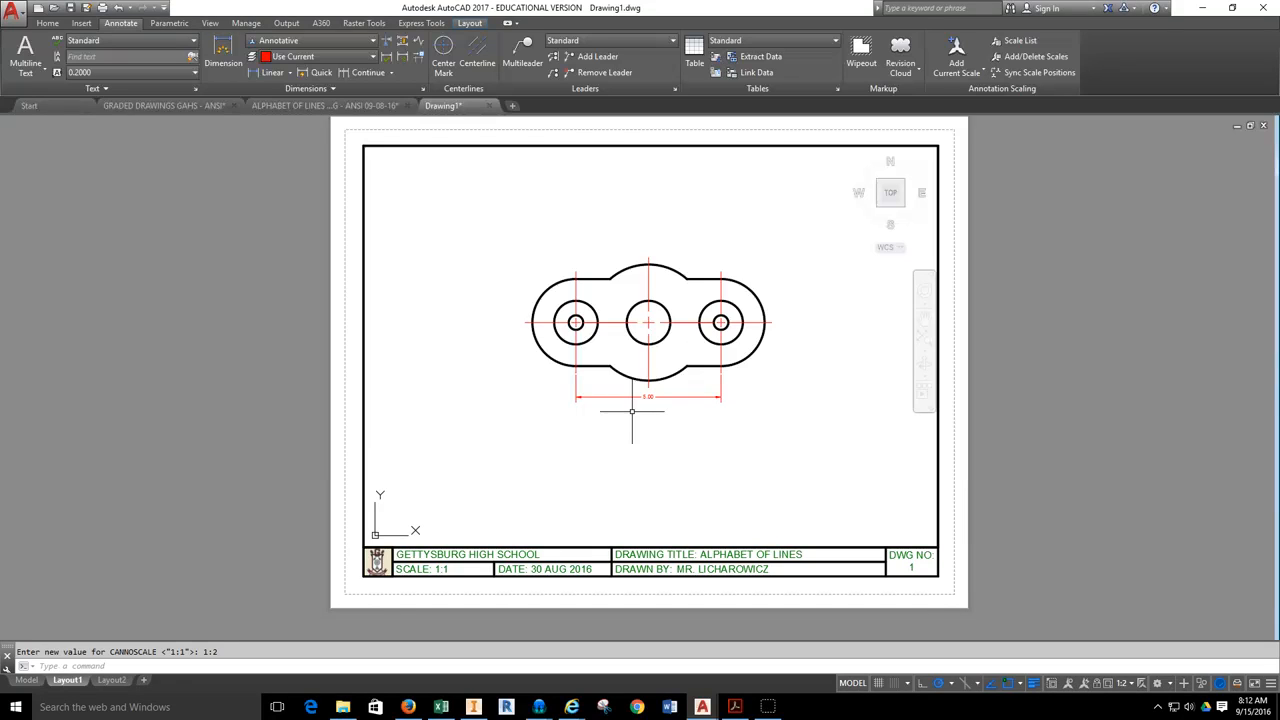
click(1122, 683)
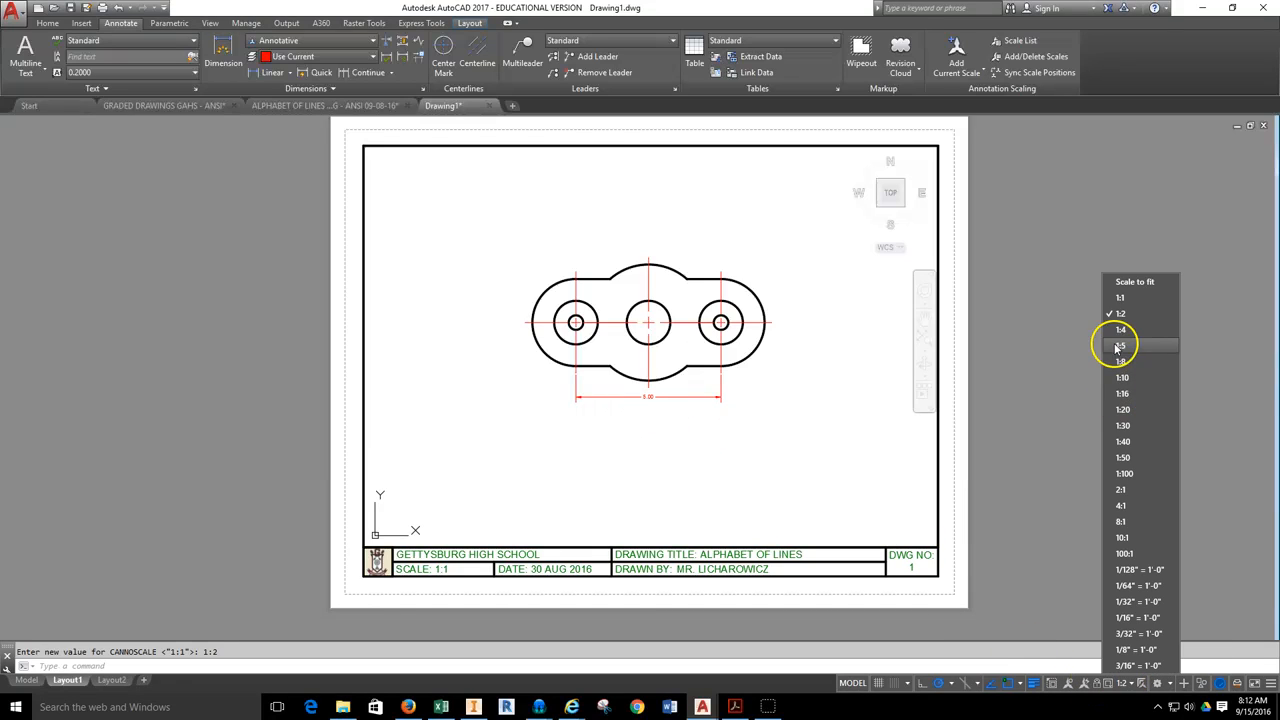
click(1120, 297)
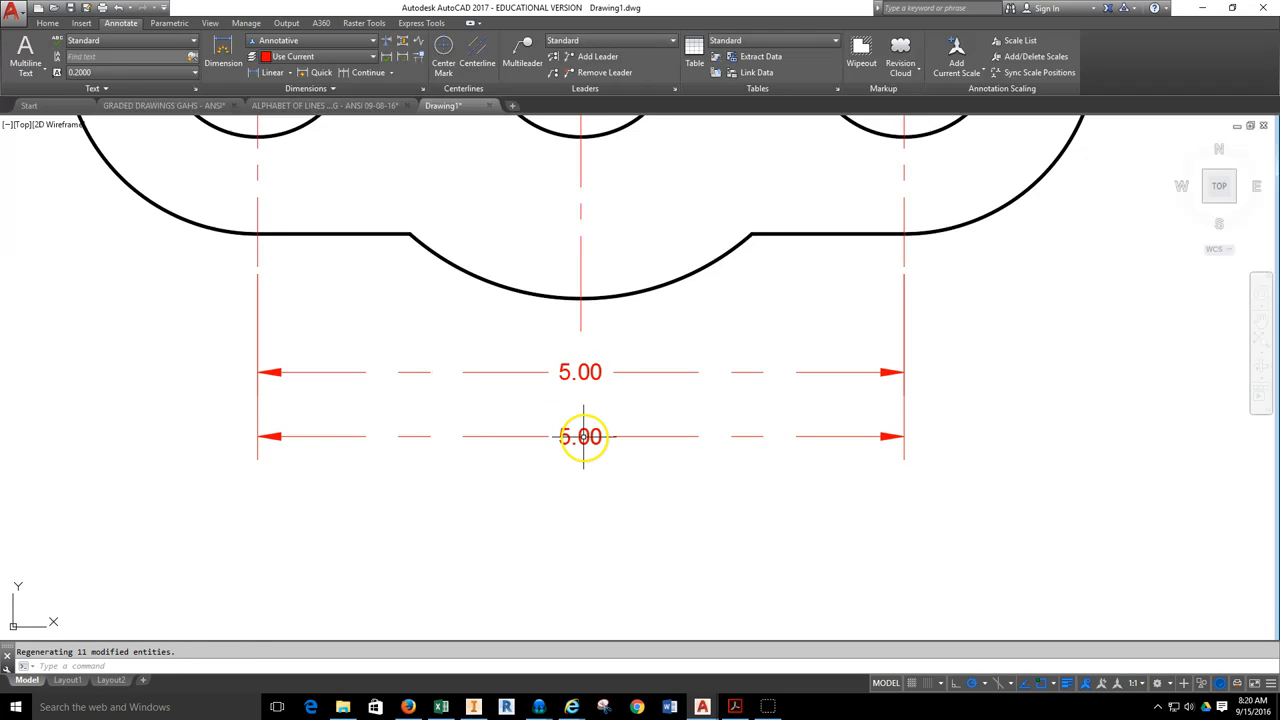
Open Layout1 and set its viewport scale to 1:2.
click(67, 681)
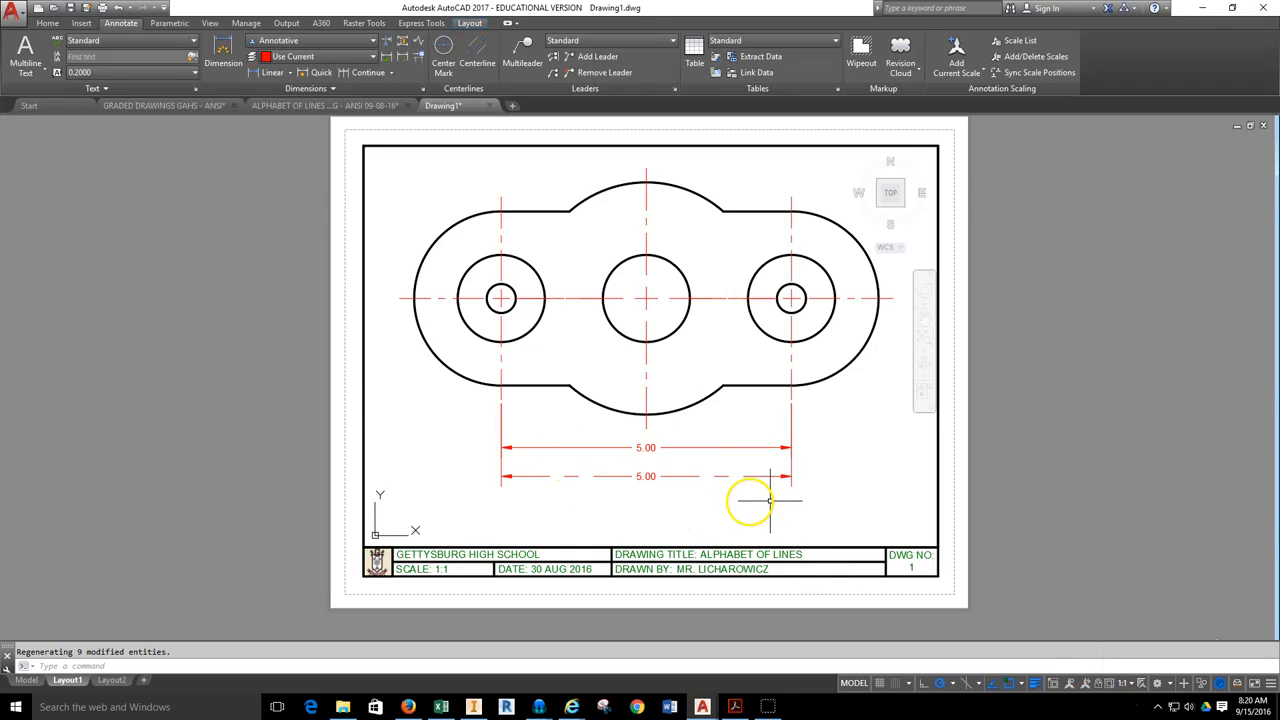
click(1122, 686)
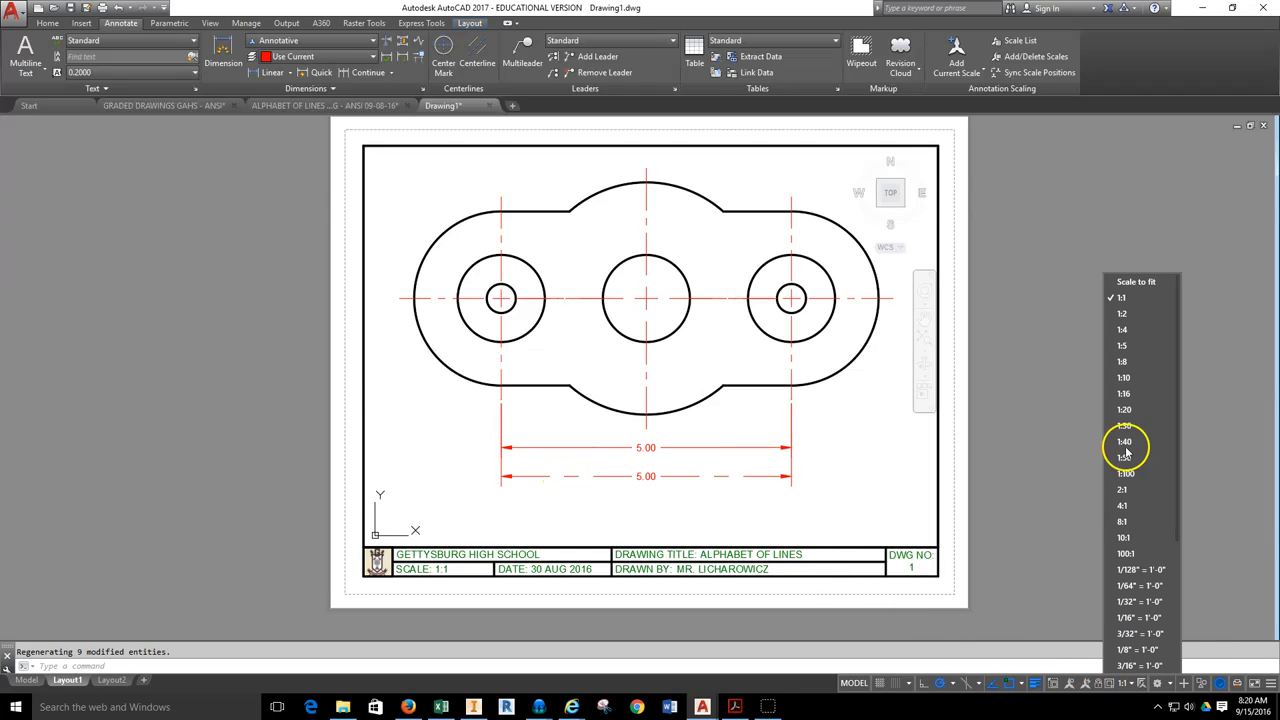
click(1122, 322)
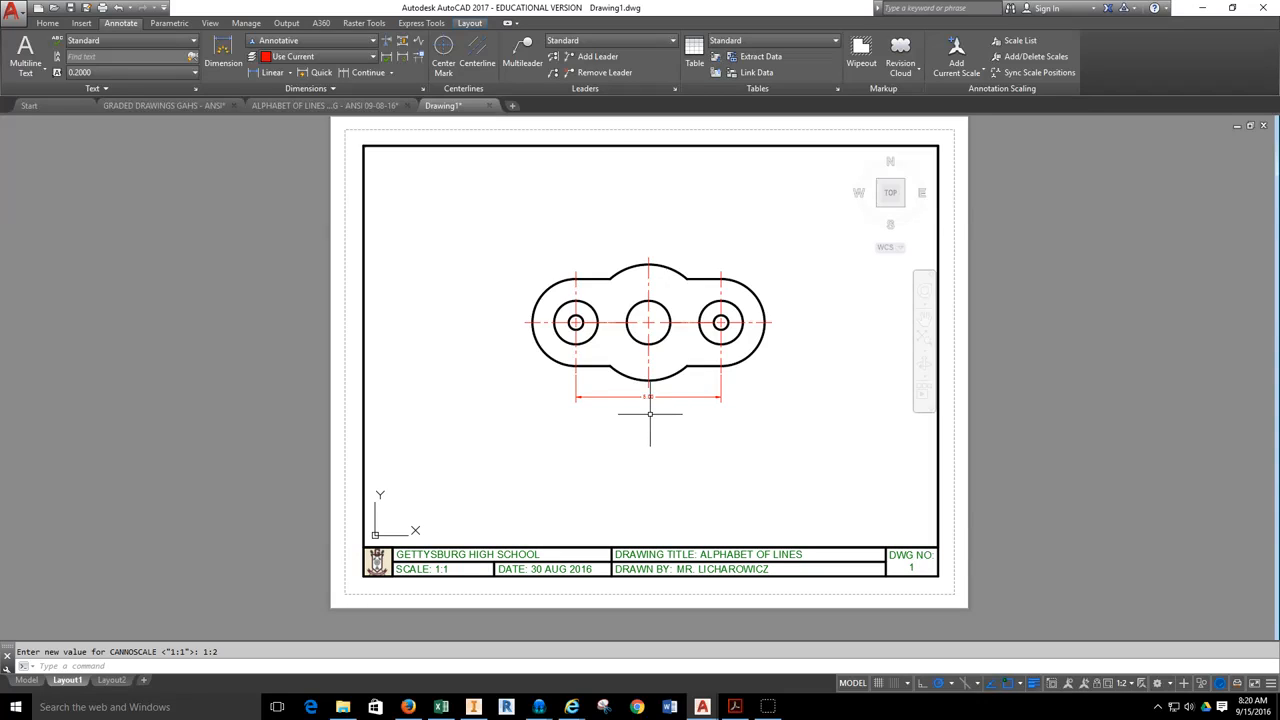
In model space, add the 1:2 annotation scale to the lower 5.00 dimension and delete its 1:1 scale.
click(26, 680)
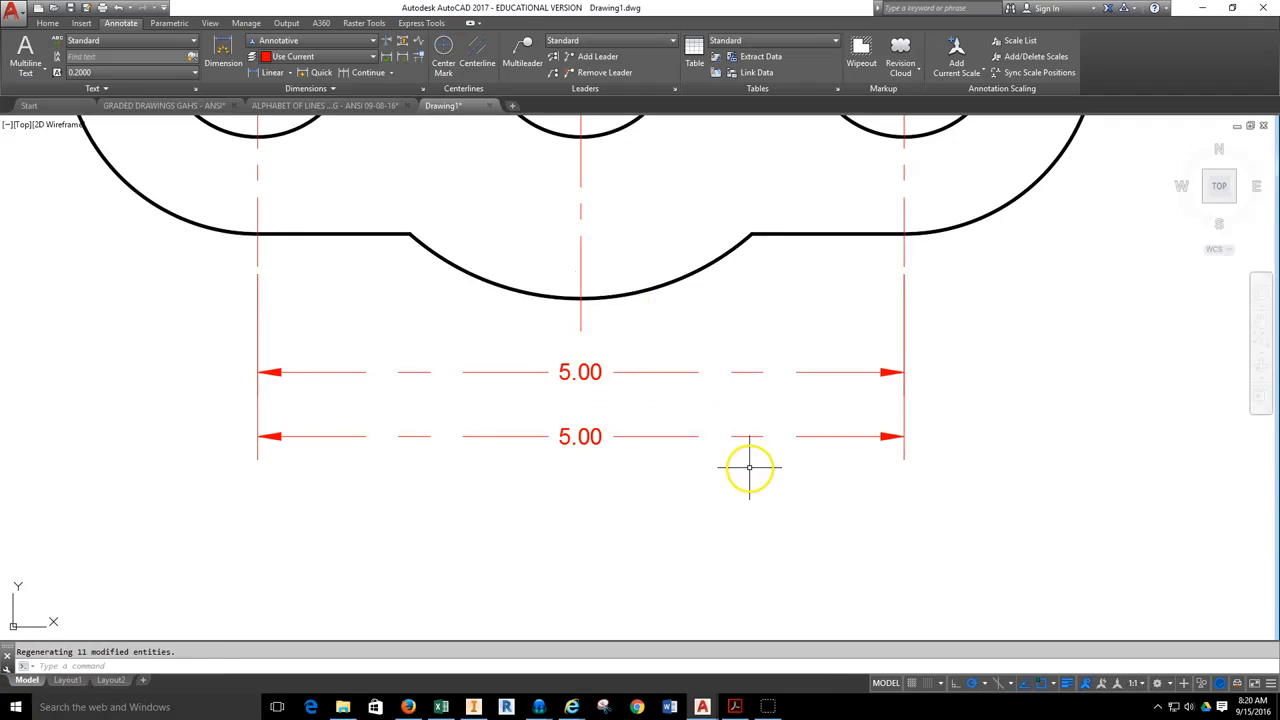
click(589, 436)
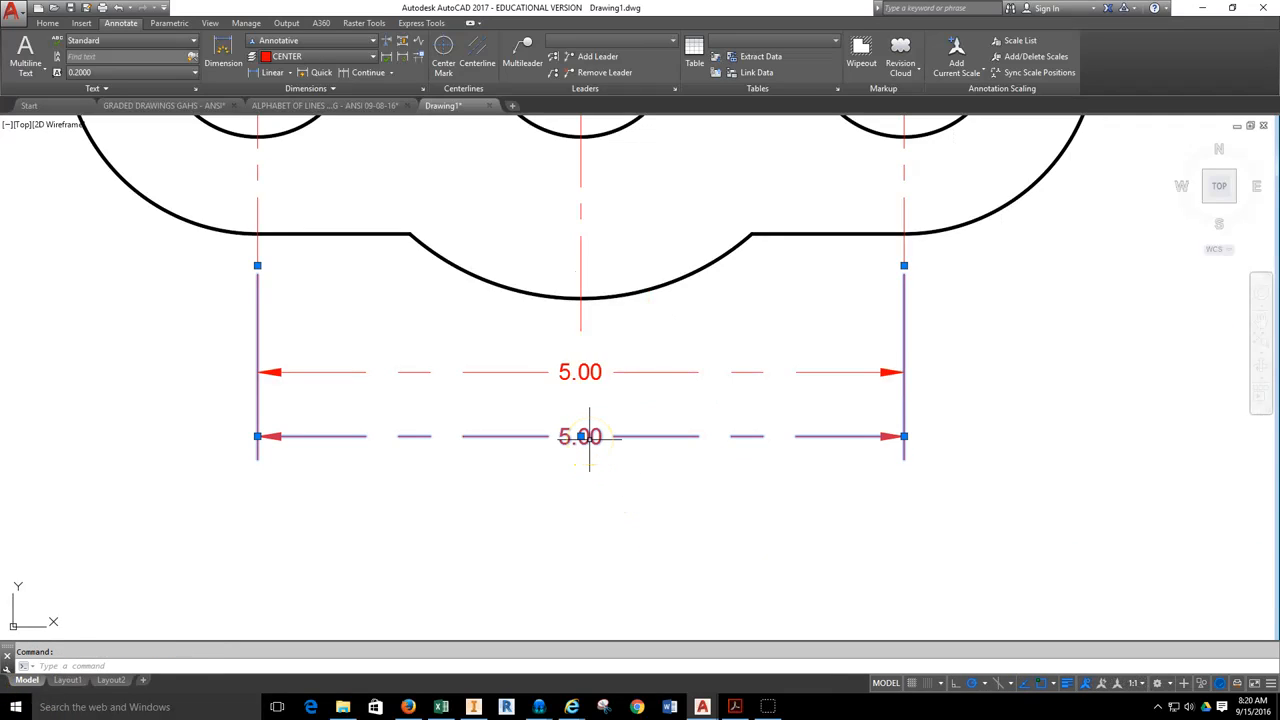
right_click(993, 421)
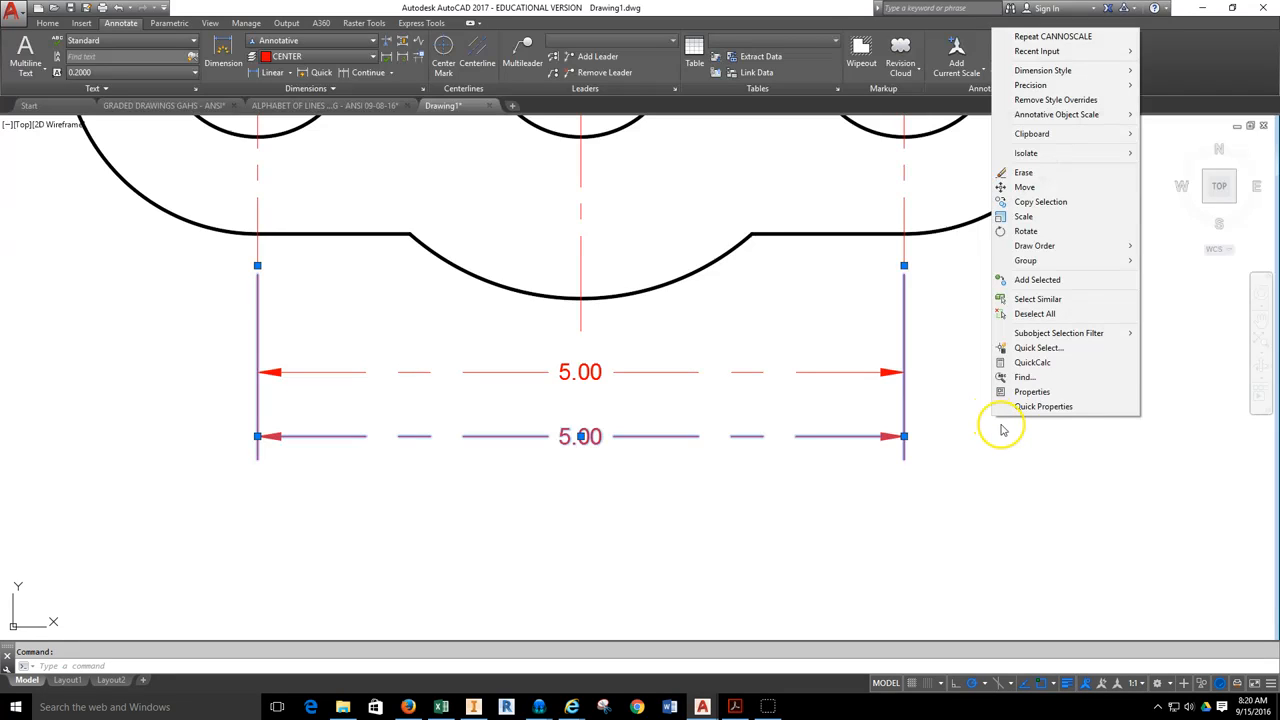
mouse_move(1080, 121)
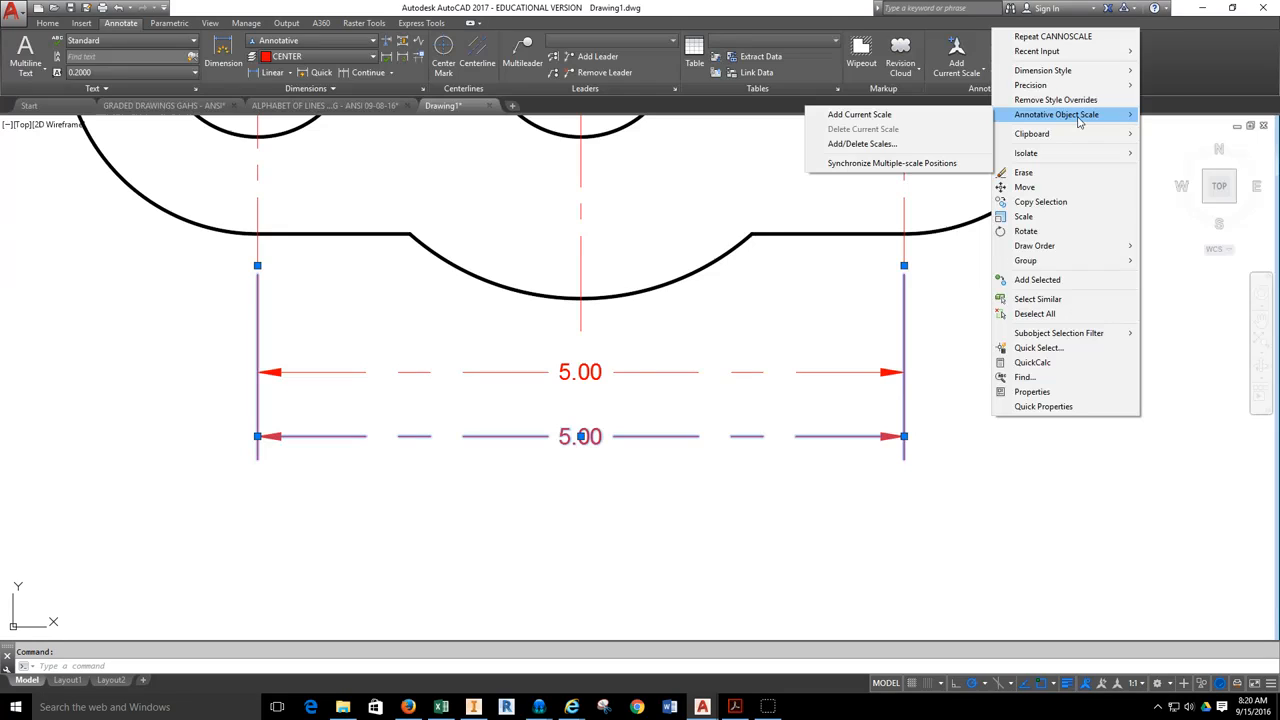
click(884, 145)
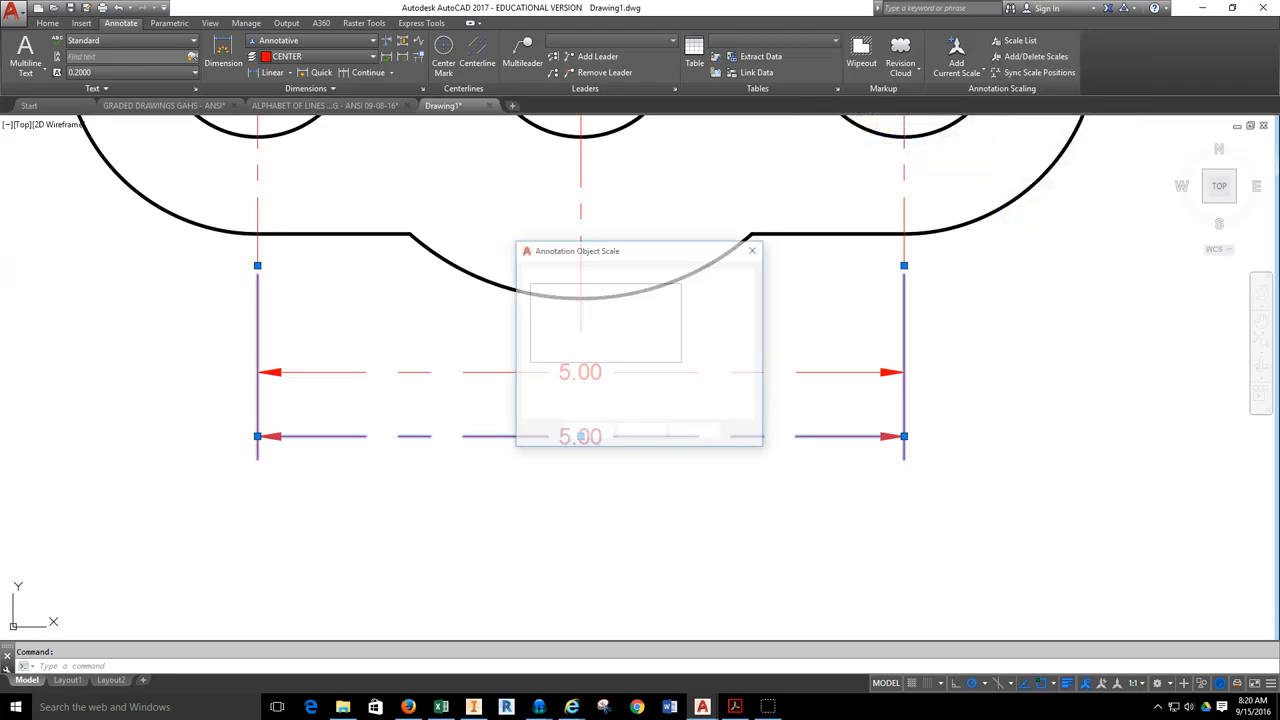
click(700, 290)
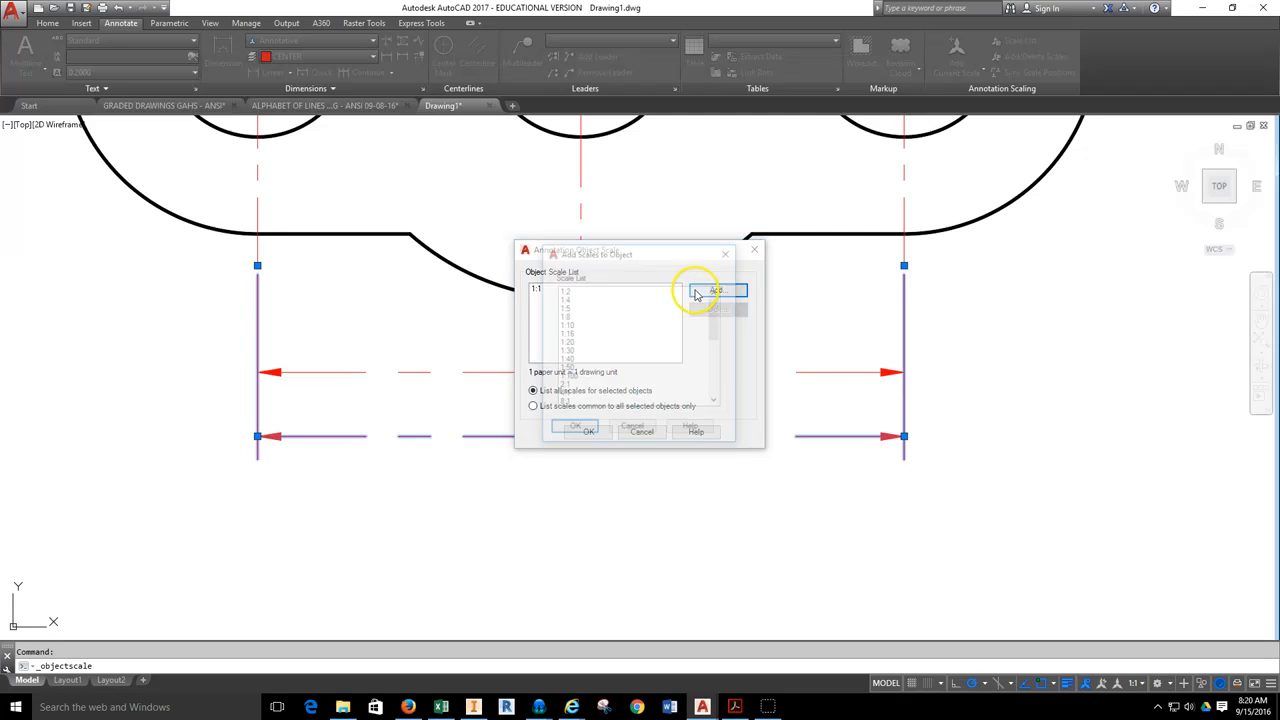
click(564, 291)
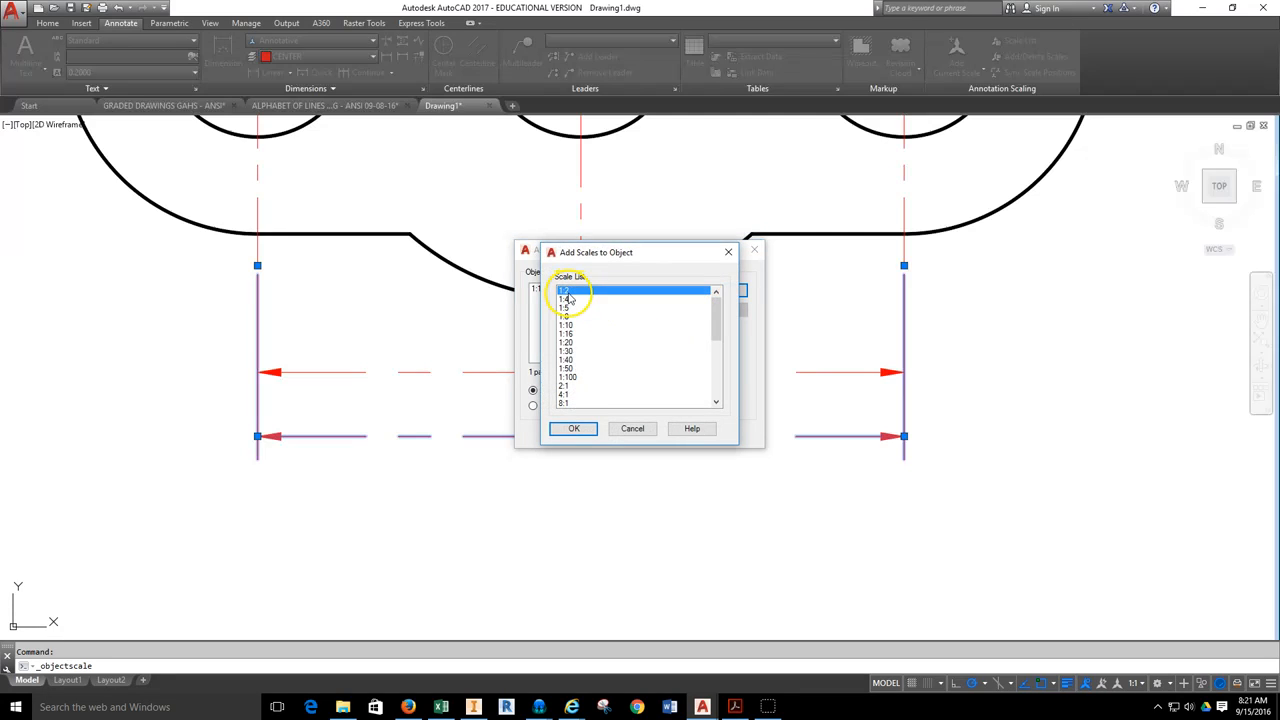
click(578, 429)
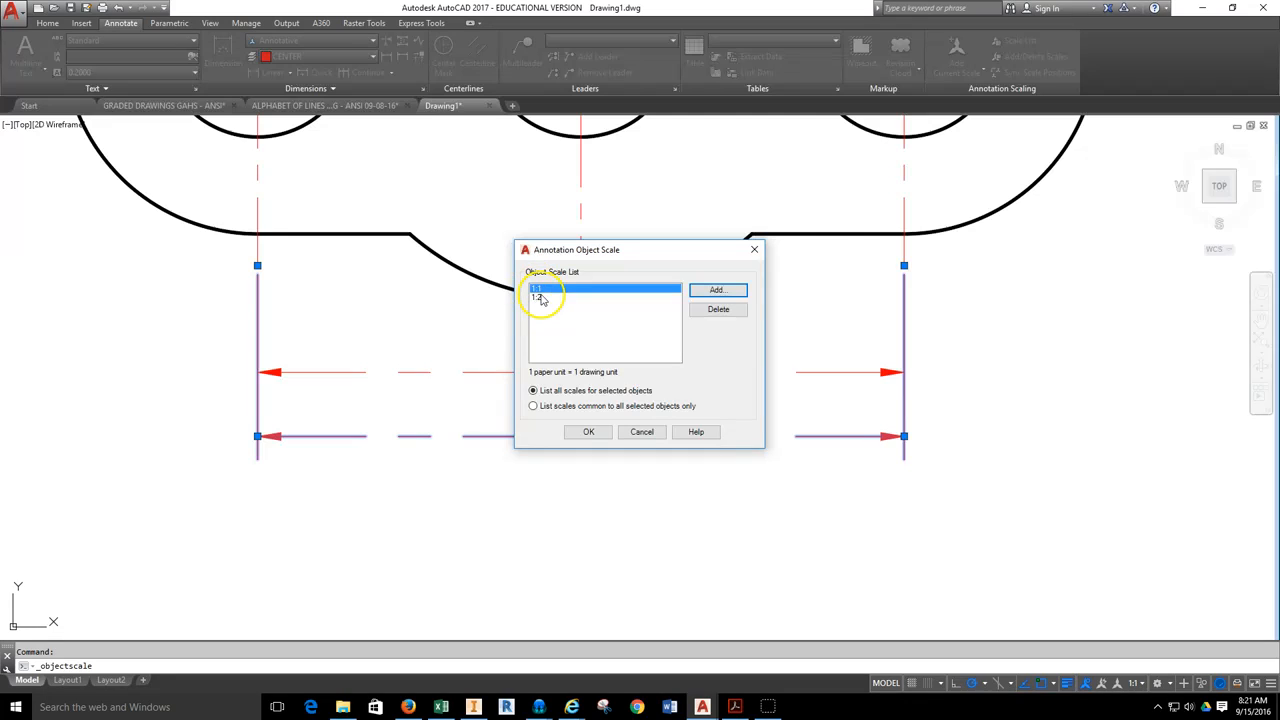
click(716, 319)
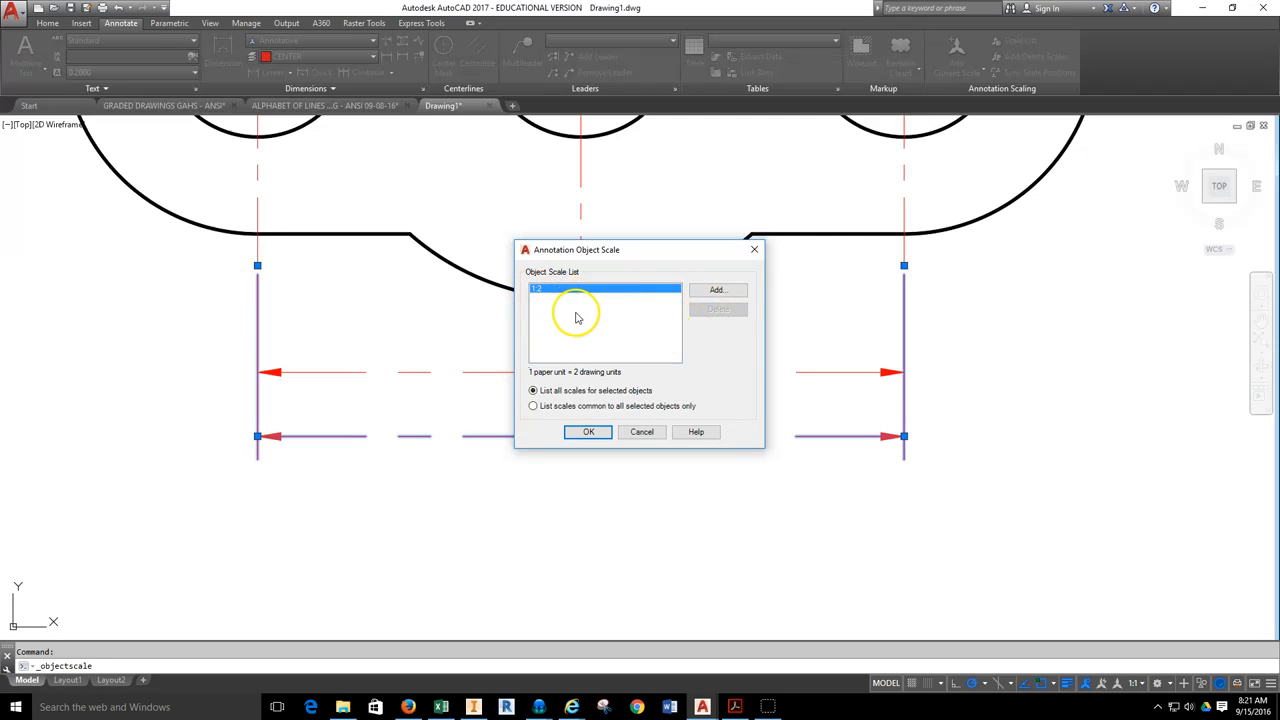
click(590, 433)
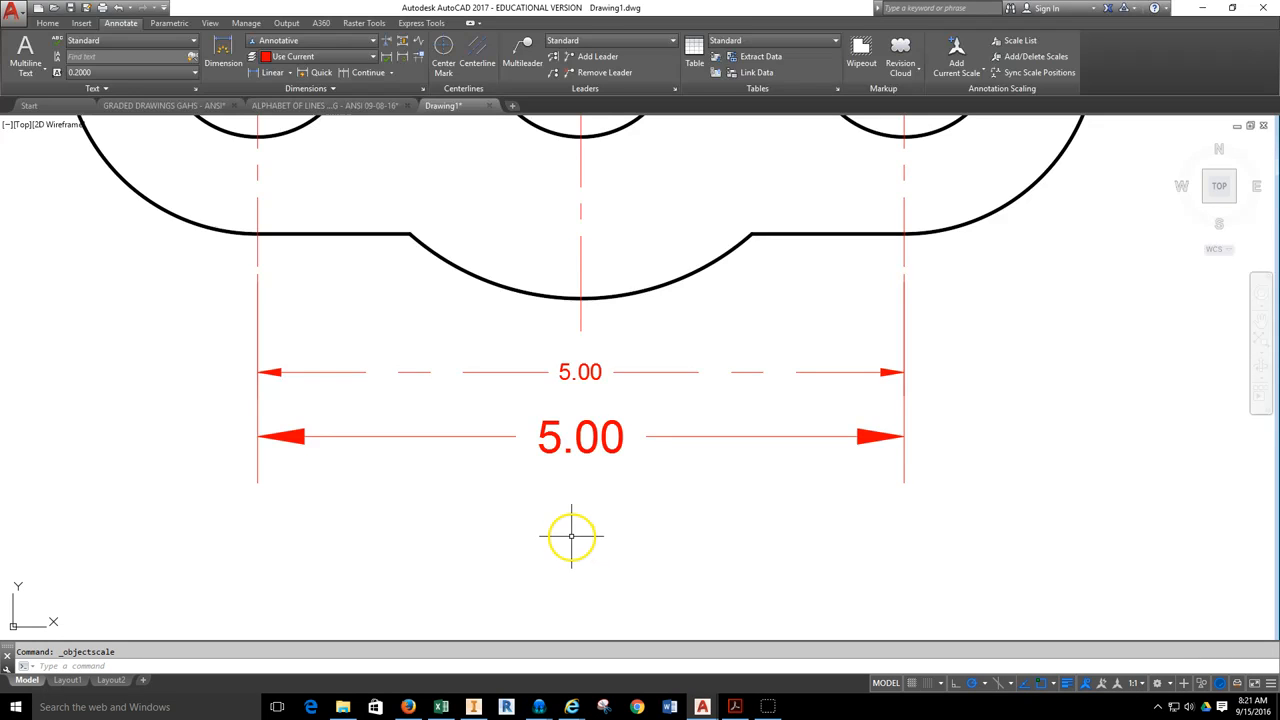
Return to Layout1 and switch the viewport scale to 1:1 and back to 1:2 to compare the dimensions.
click(72, 680)
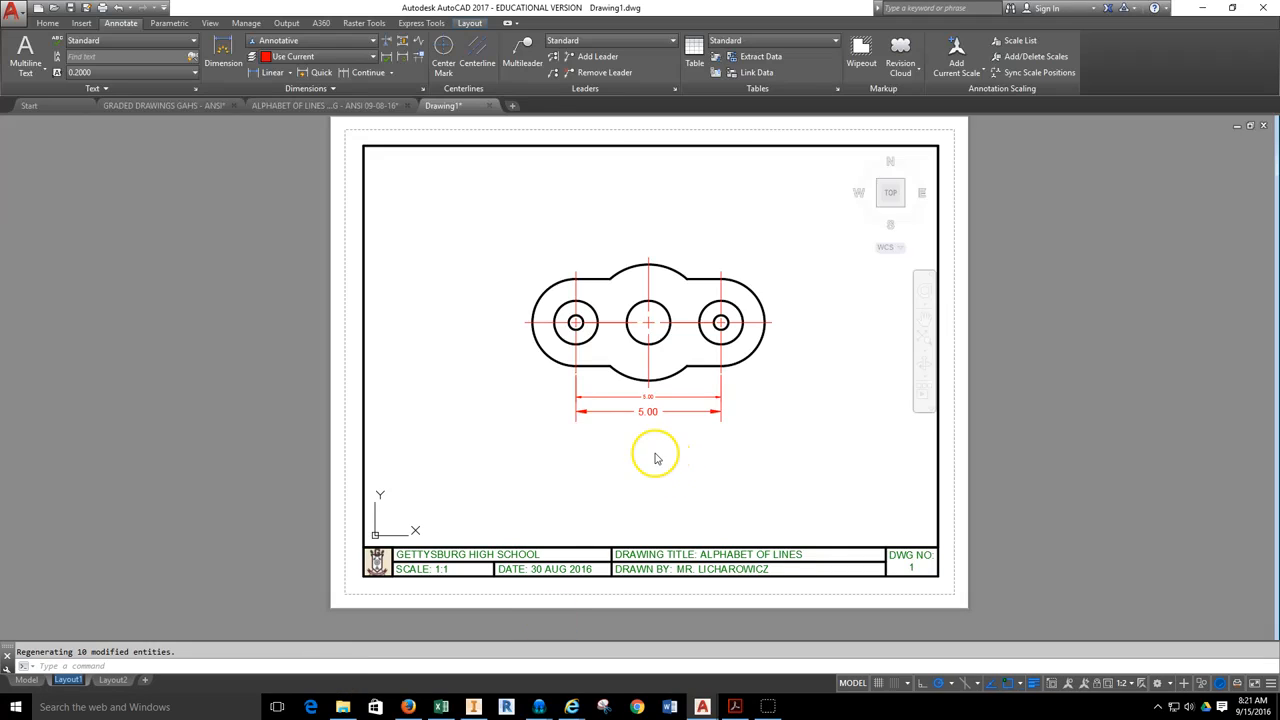
click(1132, 684)
click(1123, 298)
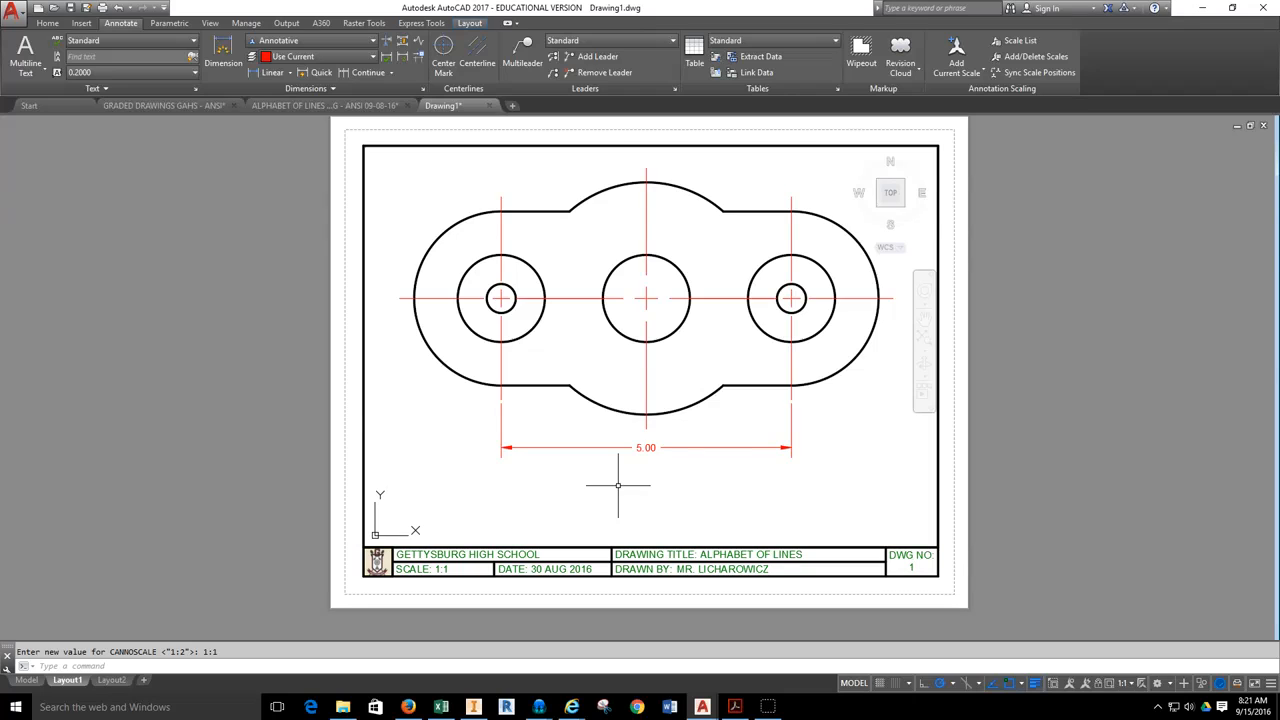
click(1122, 686)
click(1122, 305)
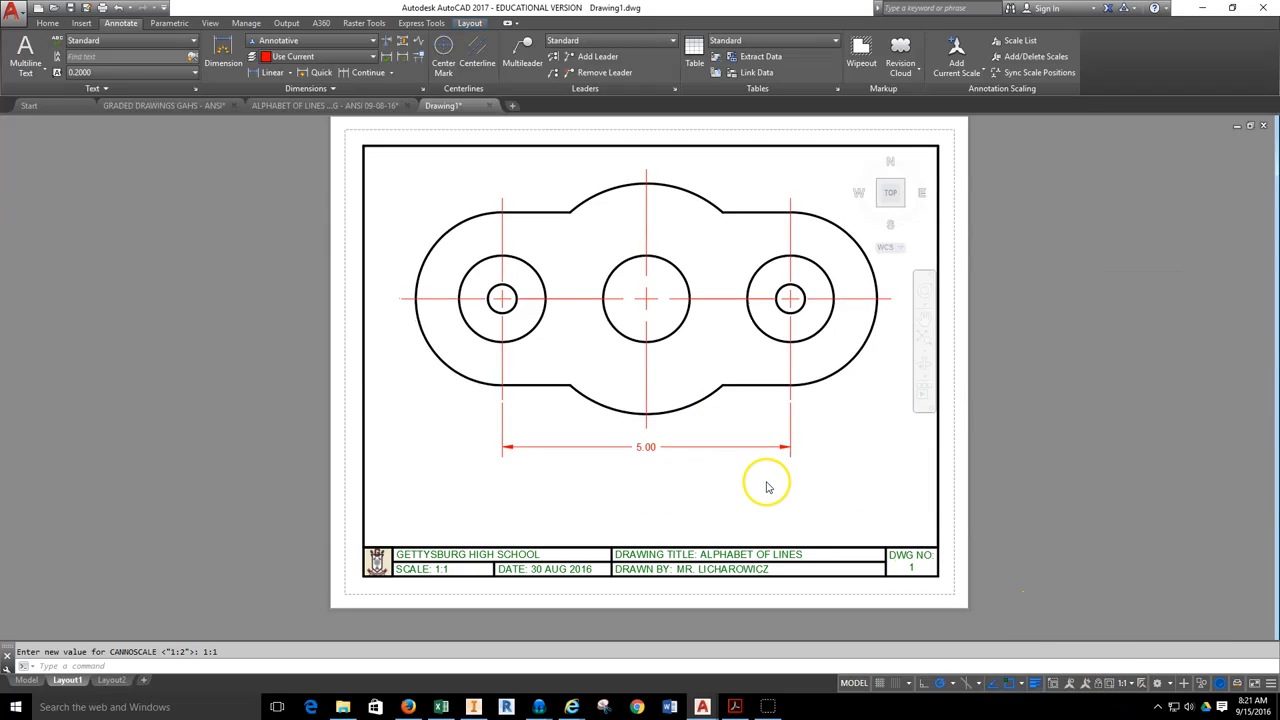